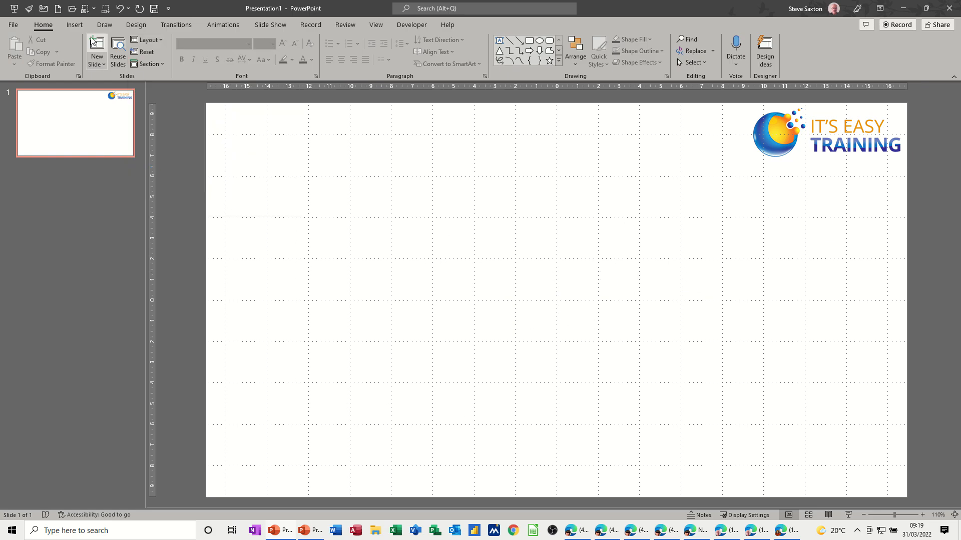
Insert a clustered column chart on the blank slide.
left_click(79, 28)
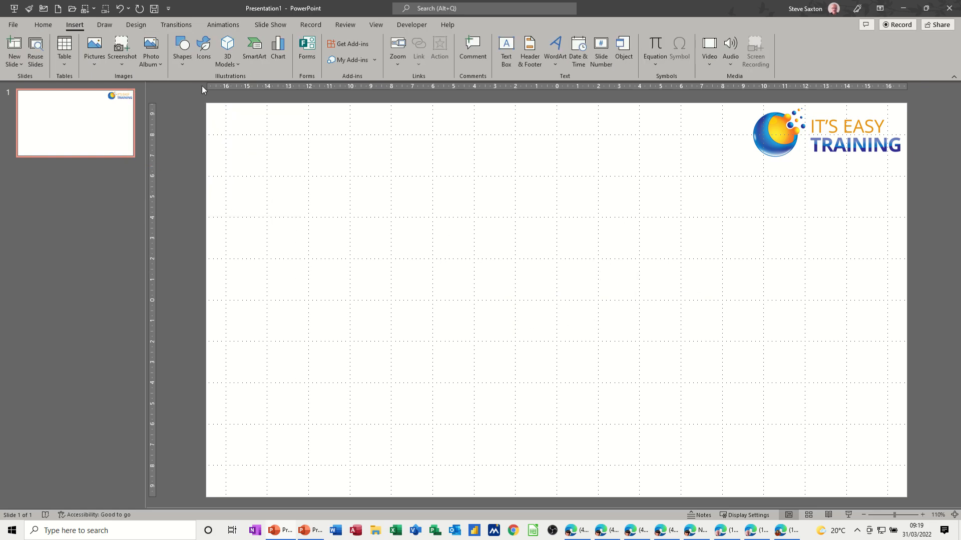
left_click(283, 47)
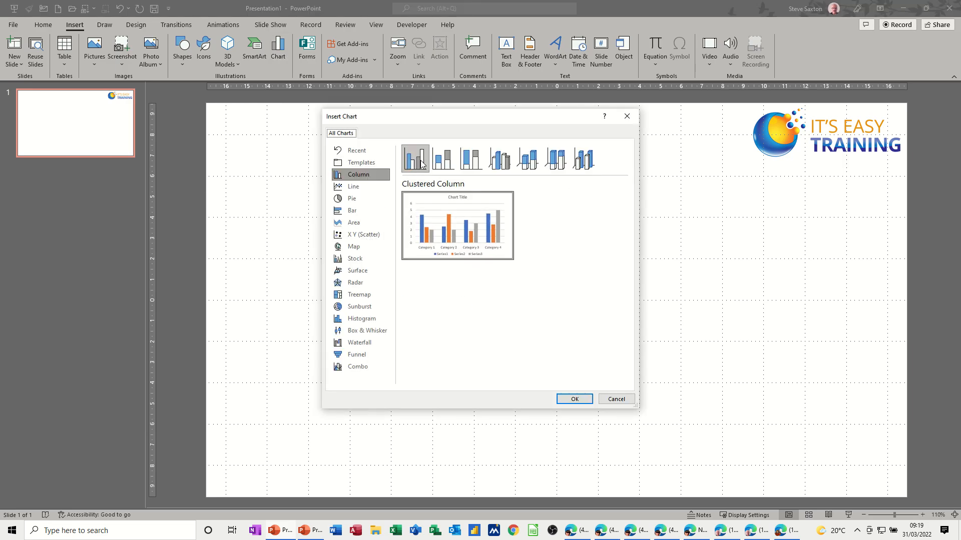
double_click(456, 225)
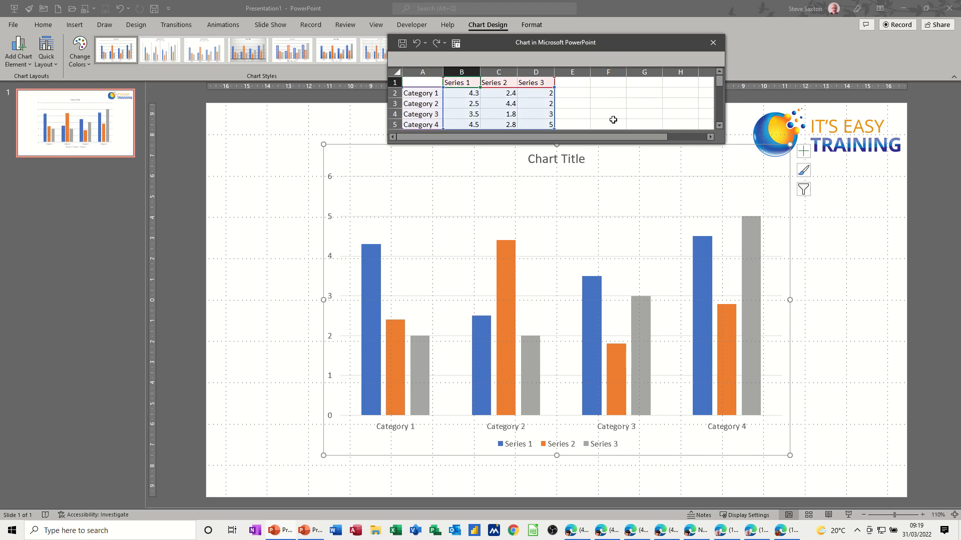
Name the three data series Men, Women and Children in the chart's datasheet.
type("Men")
key("Tab")
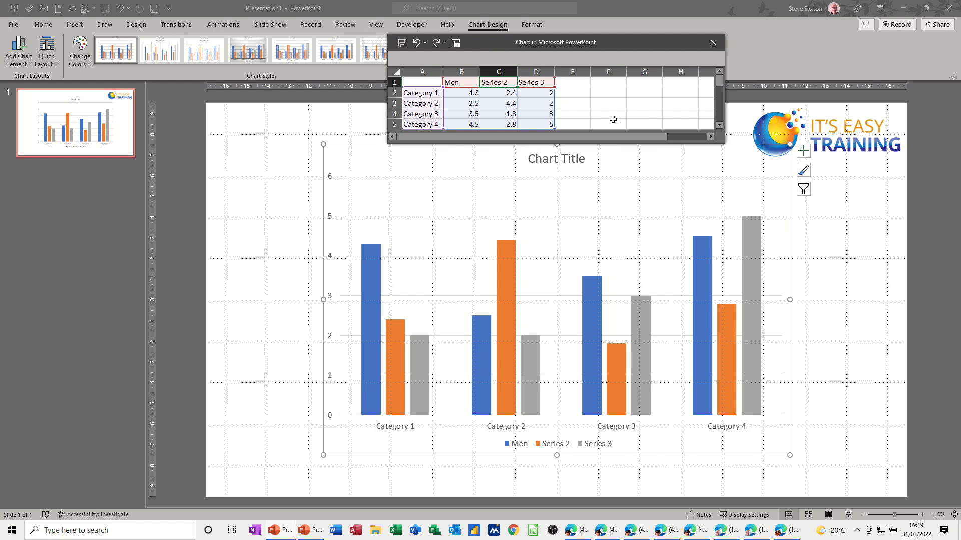
type("Women")
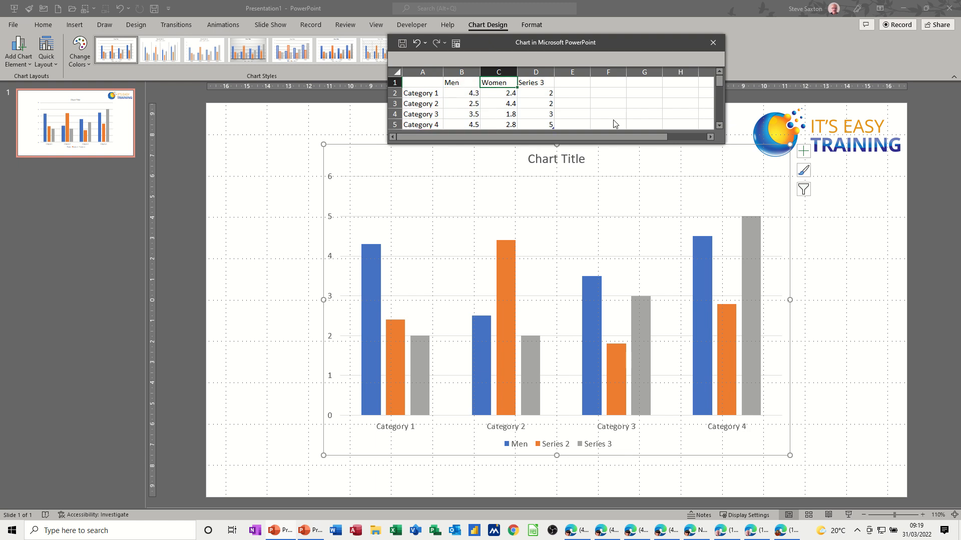
key("Tab")
type("C")
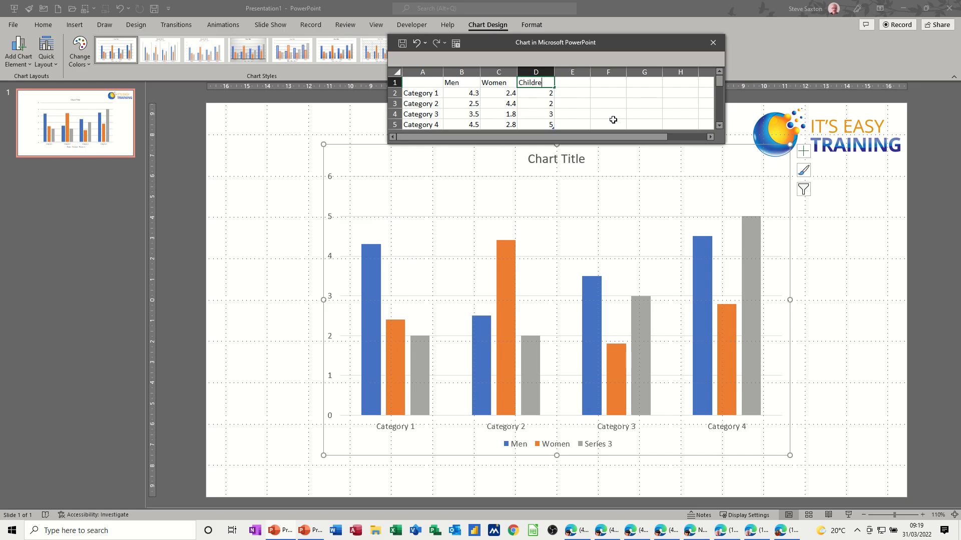
Rename the four categories 2020, 2021, 2022 and 2023, and close the chart's datasheet.
left_click(409, 95)
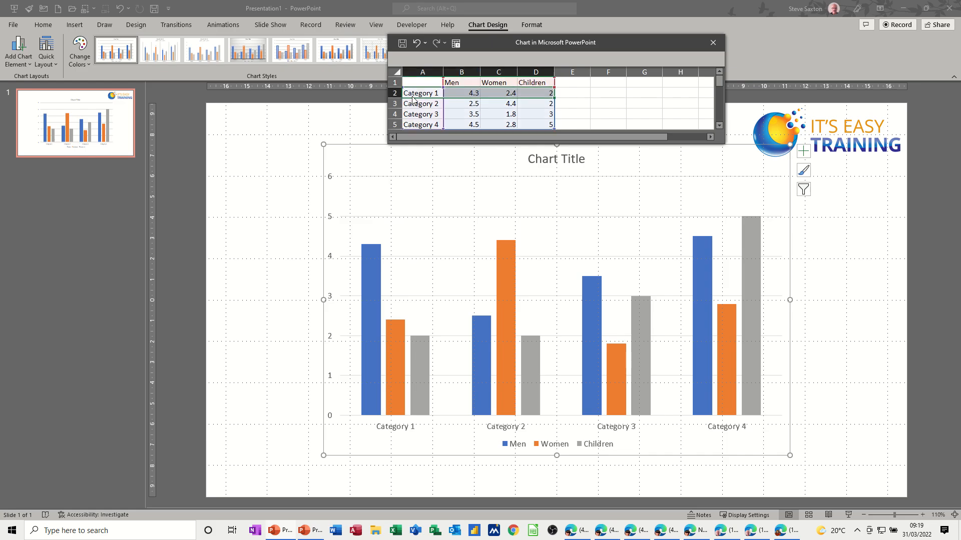
type("20")
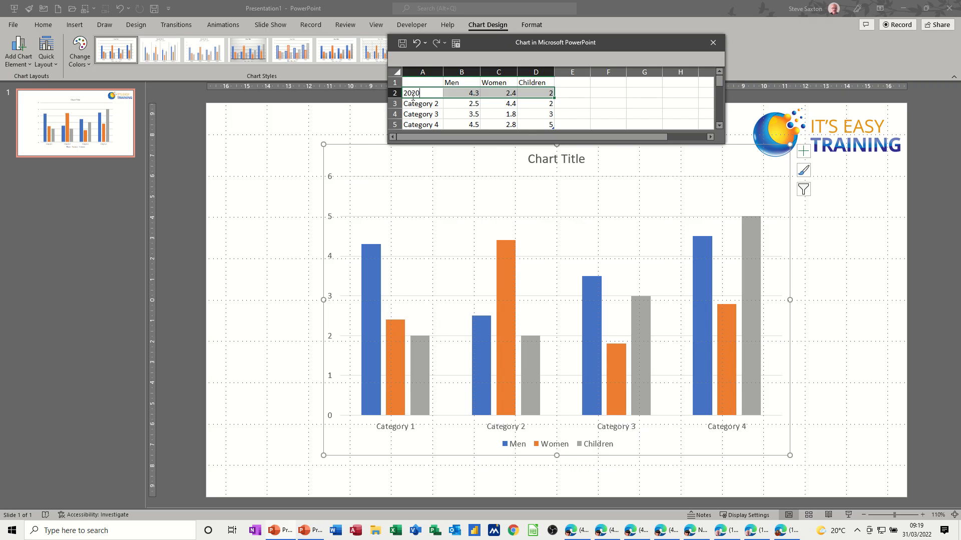
type("20")
key("Return")
type("20")
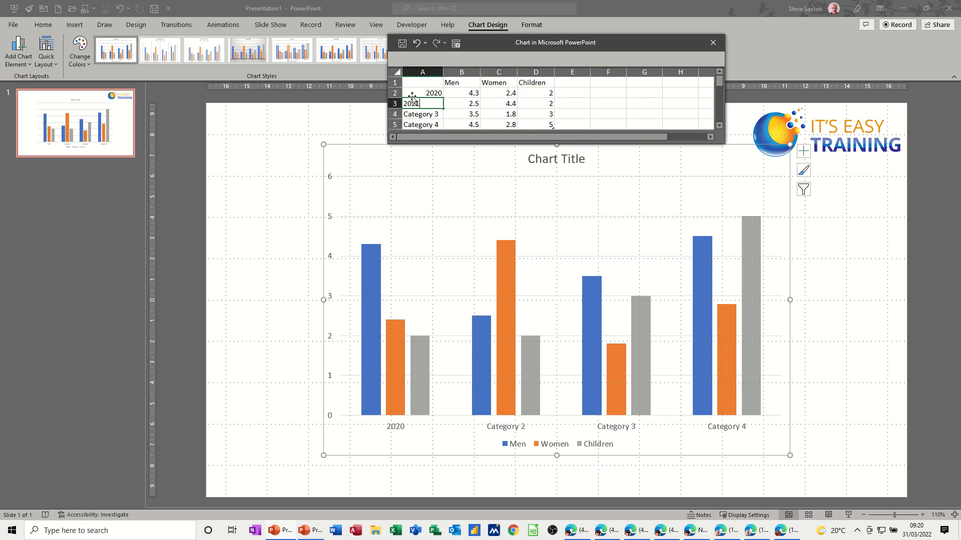
type("21")
key("Return")
type("202")
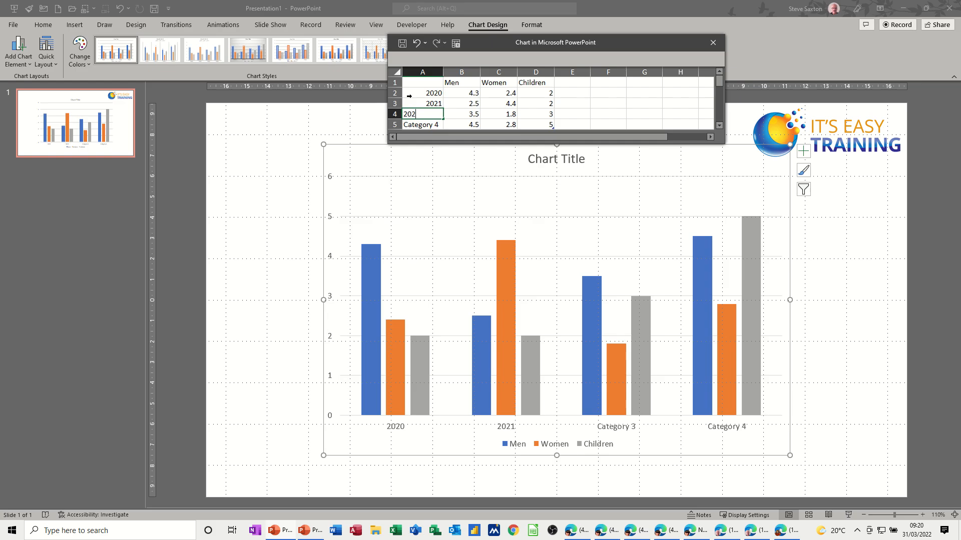
type("2")
key("Return")
type("2")
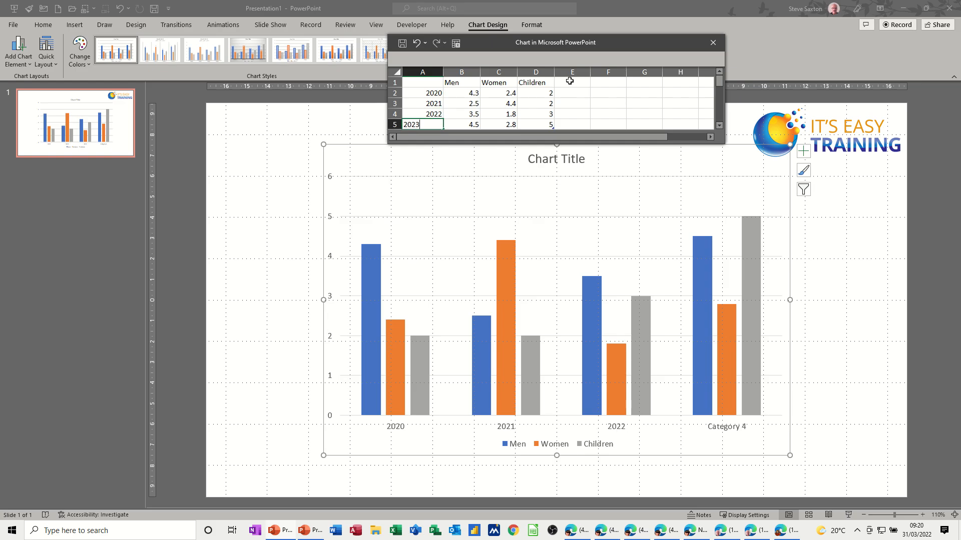
type("023")
left_click(552, 99)
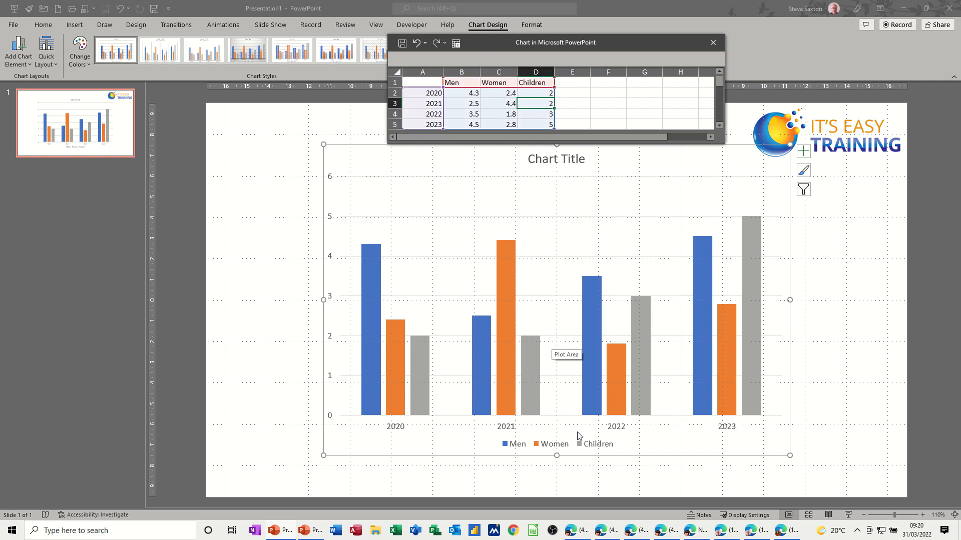
left_click(713, 43)
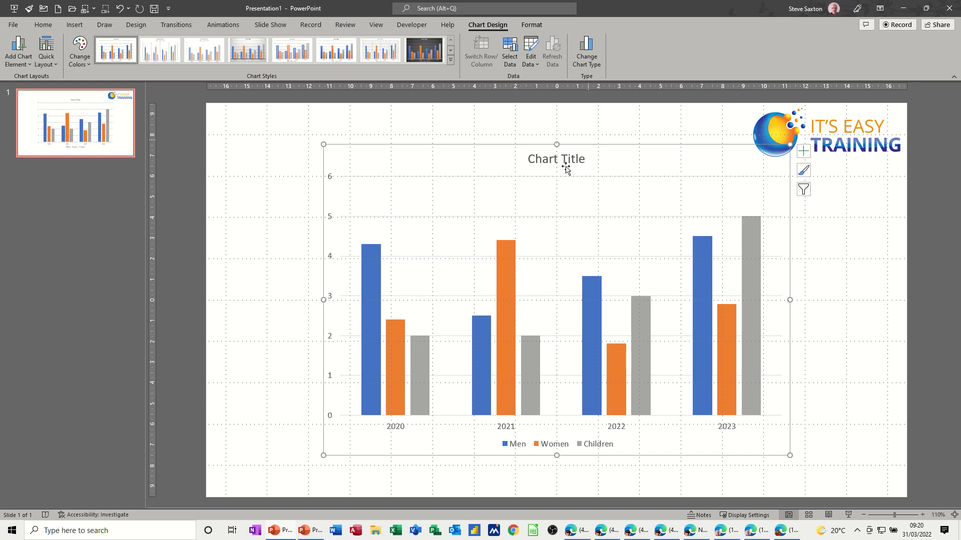
Apply the dark gradient chart style and move the chart slightly left and down, clear of the logo.
left_click(423, 56)
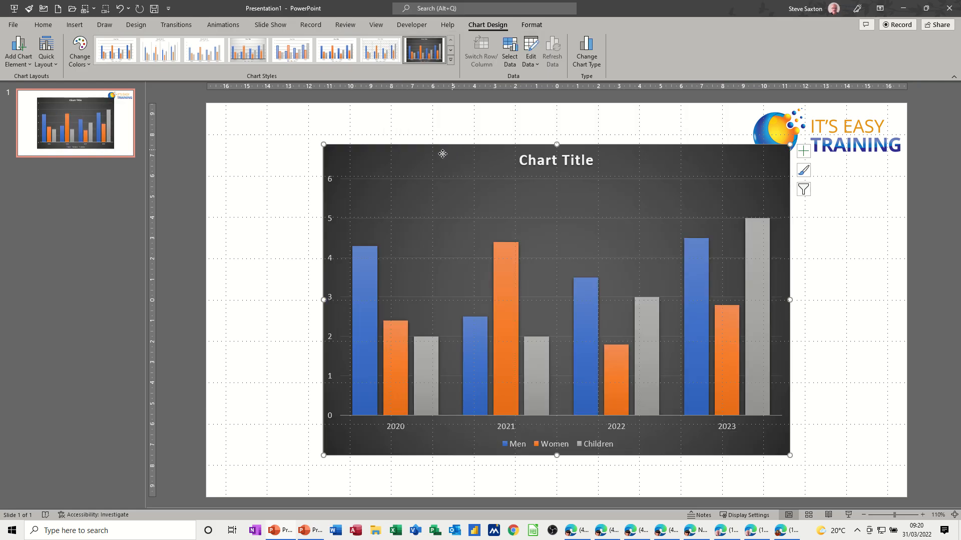
left_click_drag(440, 148, 402, 154)
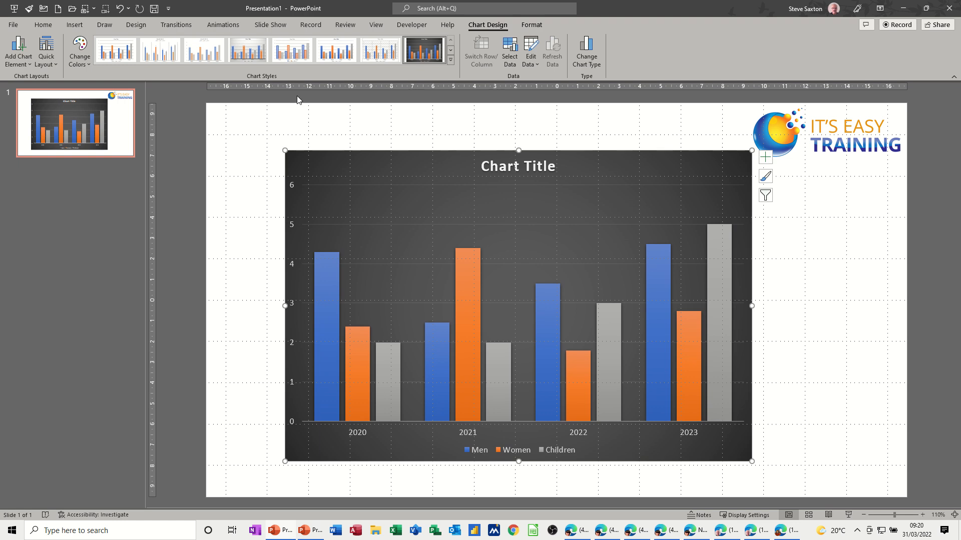
Apply the dark grey theme to the presentation and nudge the chart slightly up and left.
left_click(136, 25)
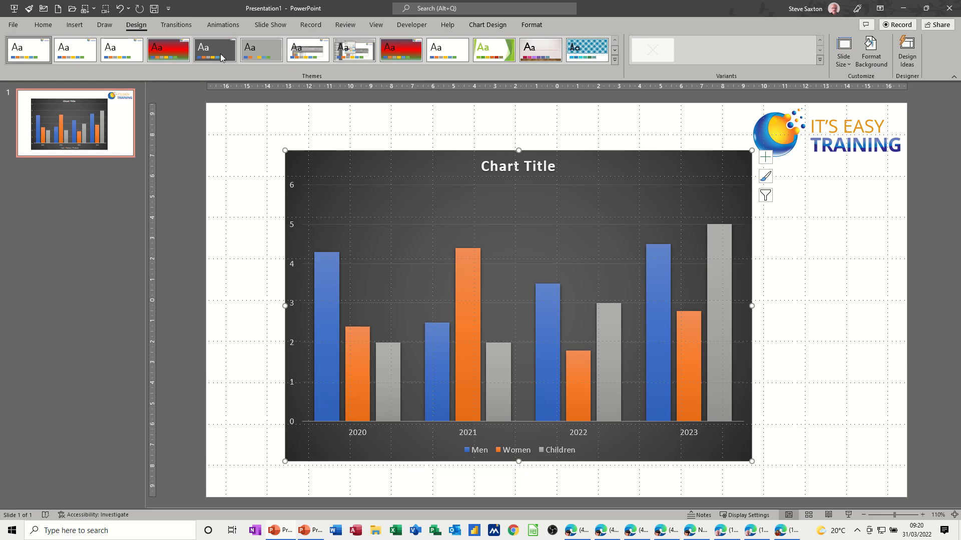
left_click(221, 50)
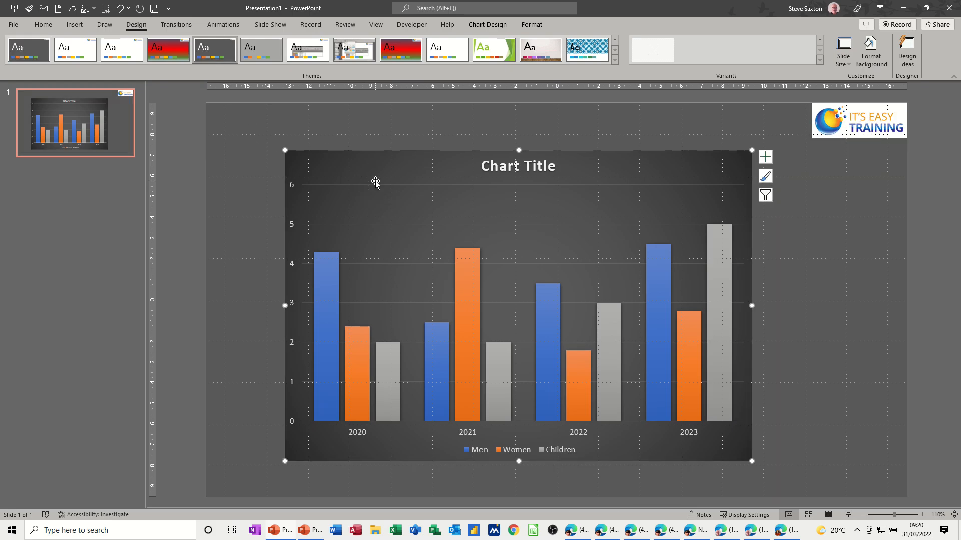
left_click_drag(376, 183, 368, 174)
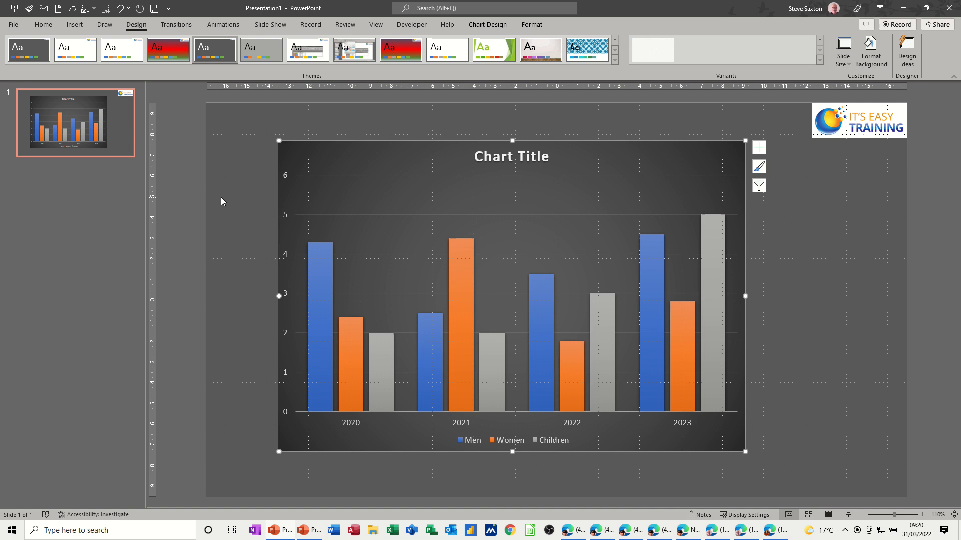
Delete the chart's title.
left_click(221, 196)
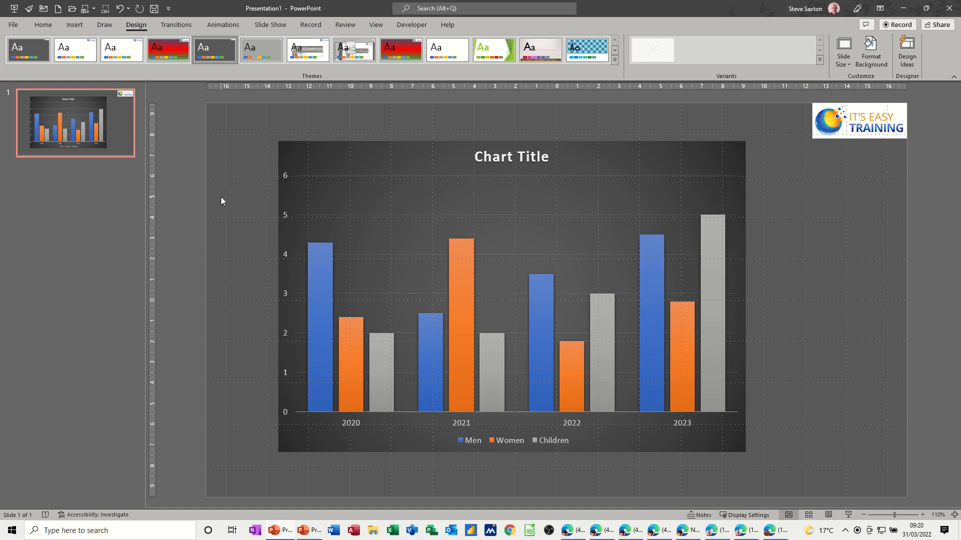
left_click(486, 166)
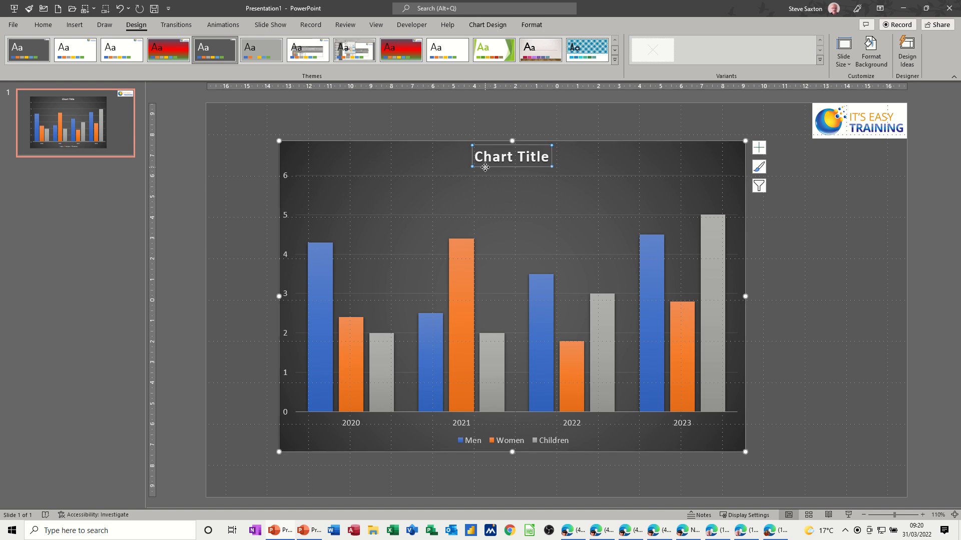
key("Delete")
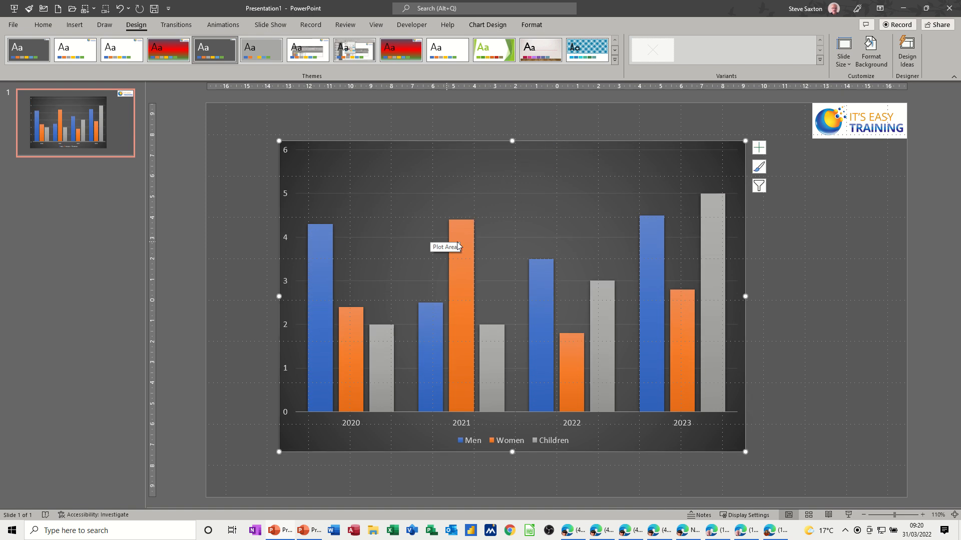
Show the list of slide animations and add a Dissolve In entrance effect to the chart.
left_click(223, 27)
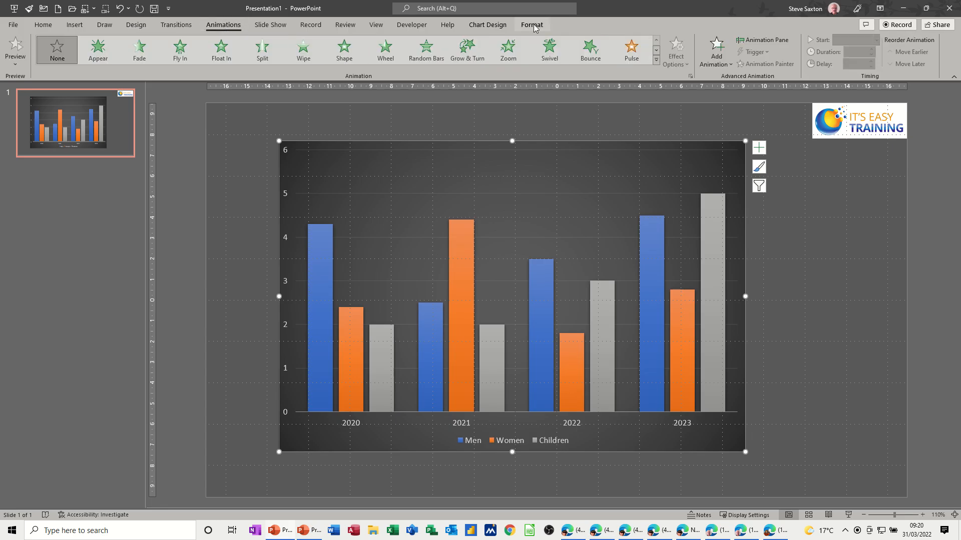
left_click(764, 40)
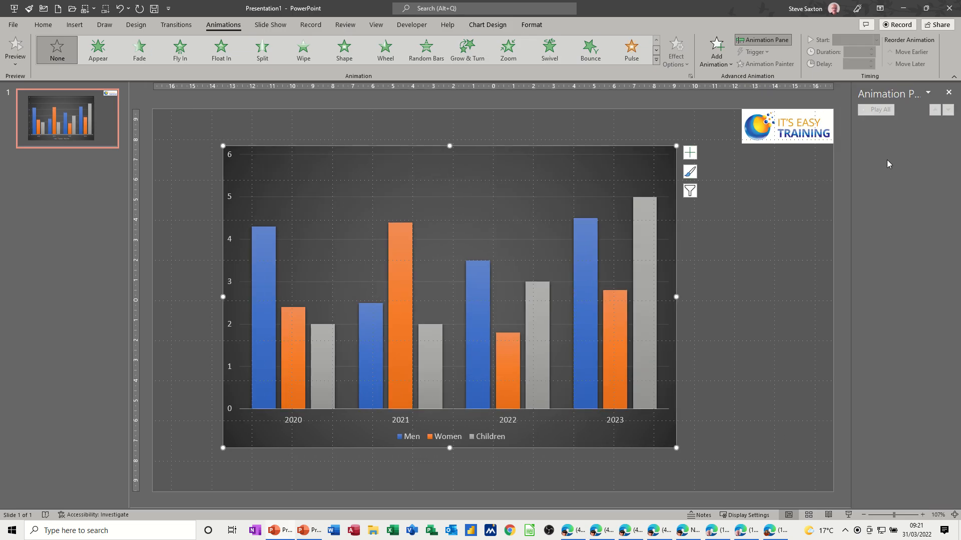
left_click(728, 65)
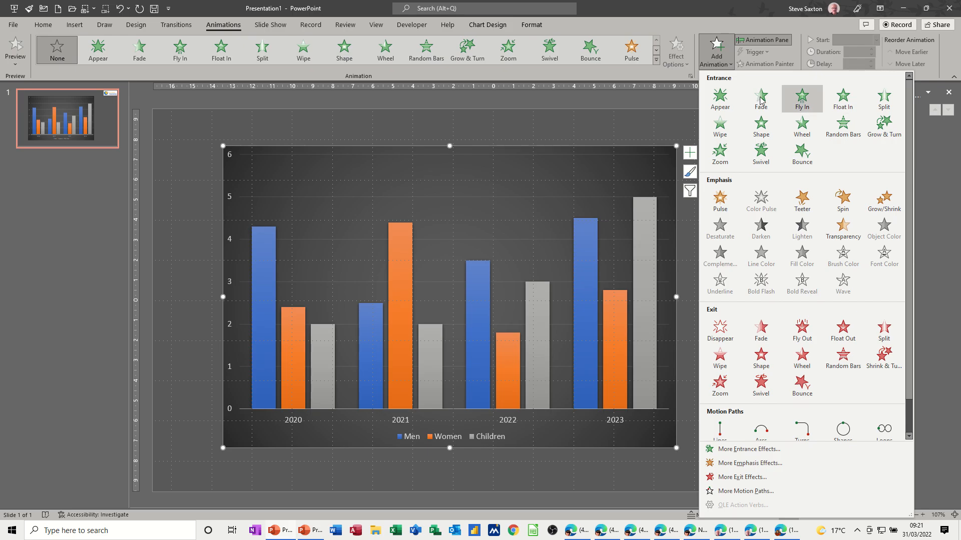
left_click(740, 449)
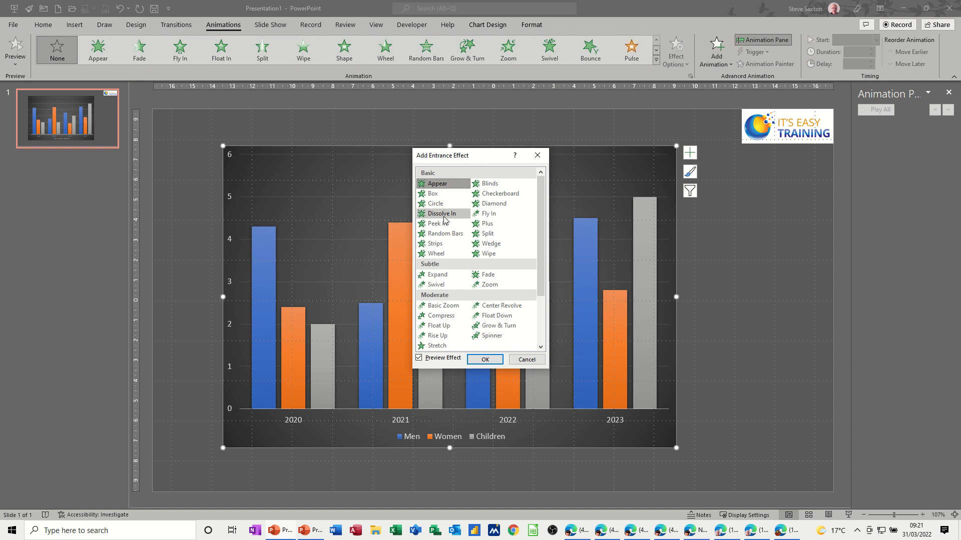
left_click(445, 214)
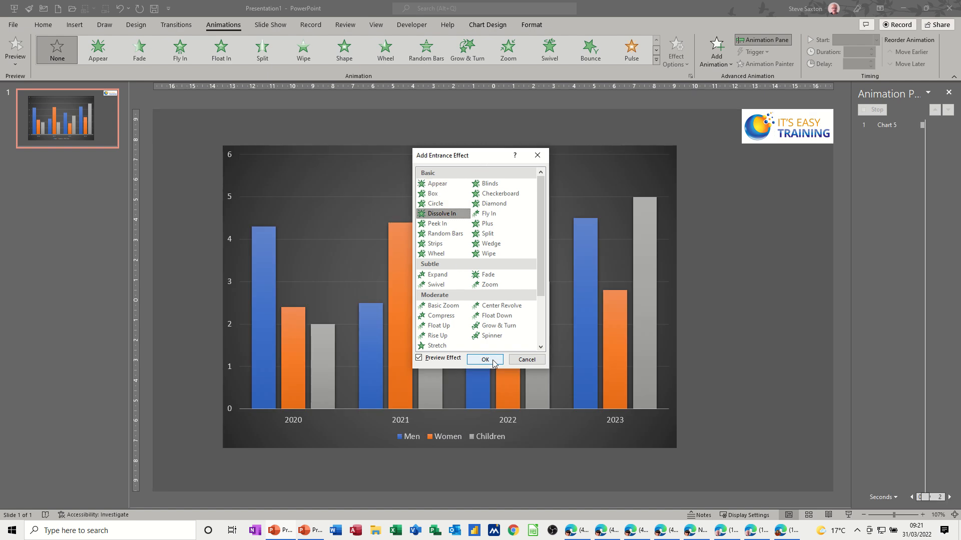
left_click(485, 359)
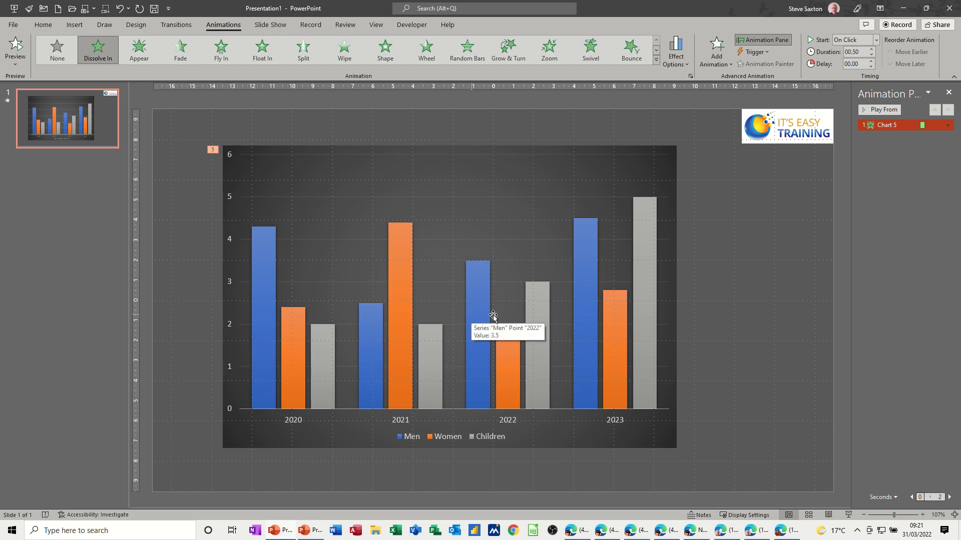
Play the chart's entrance animation in the slide show and return to editing.
left_click(847, 515)
left_click(651, 255)
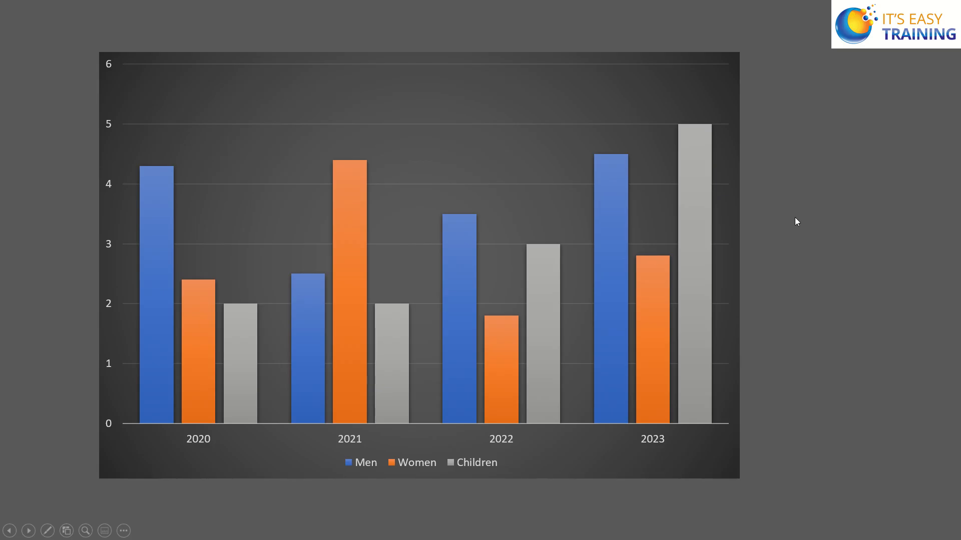
key("Escape")
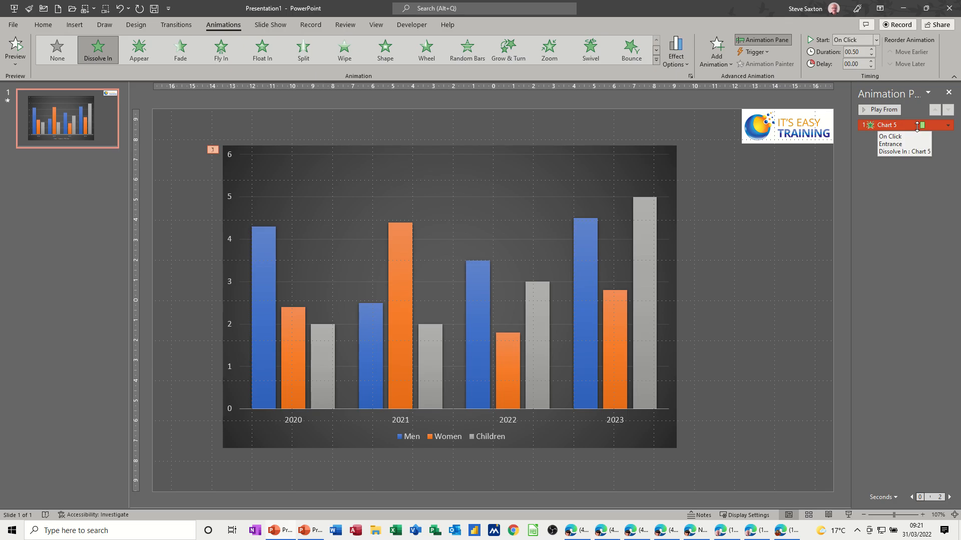
Set the chart's Dissolve In effect to animate By Element in Category, starting with the chart background.
left_click(948, 125)
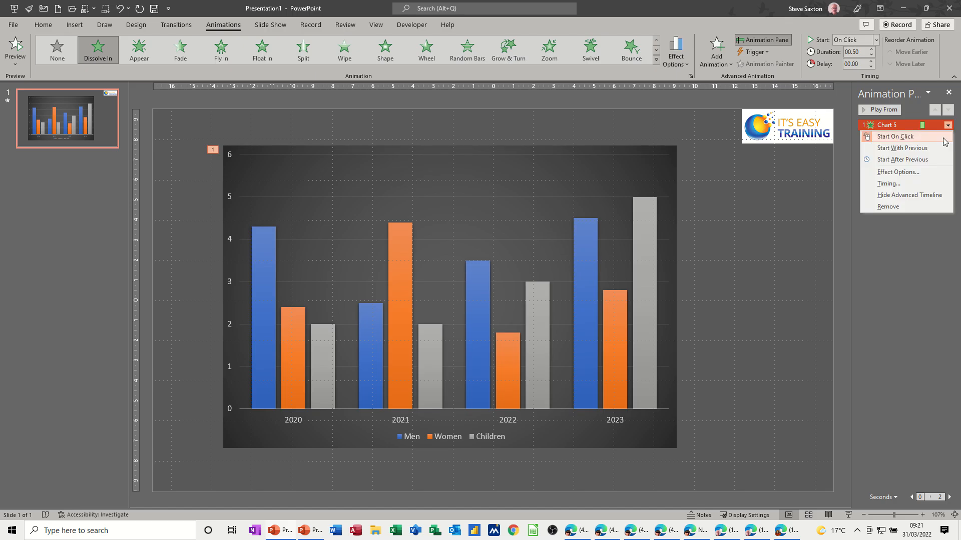
left_click(912, 173)
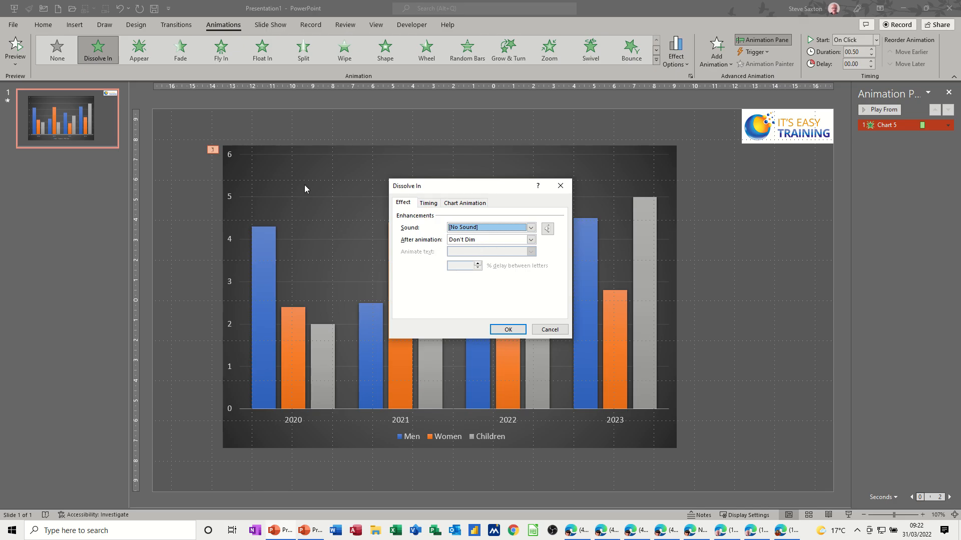
left_click(457, 205)
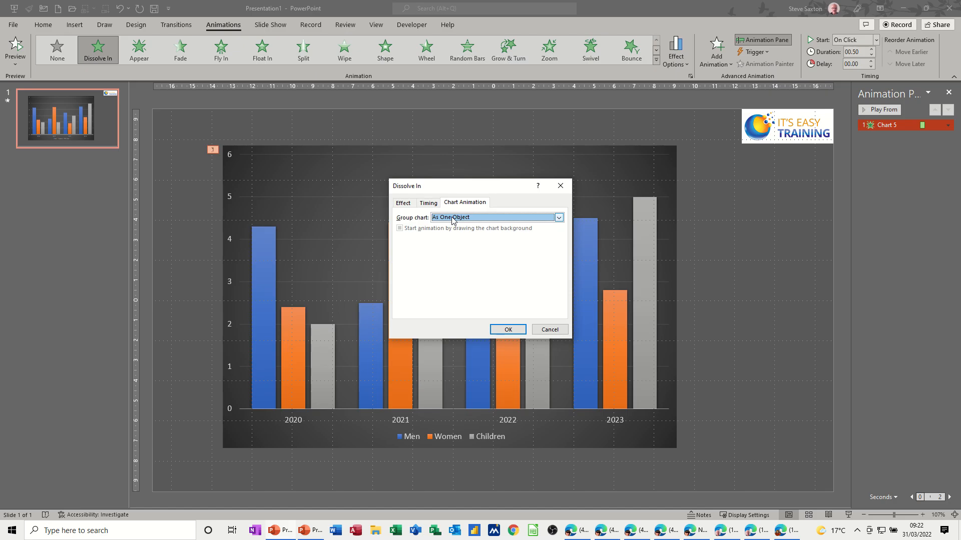
left_click(453, 221)
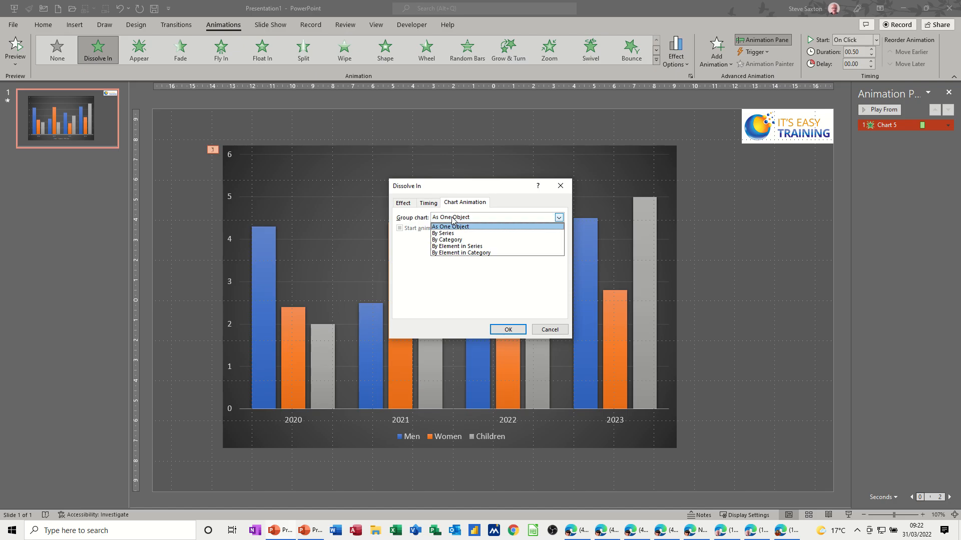
left_click(463, 253)
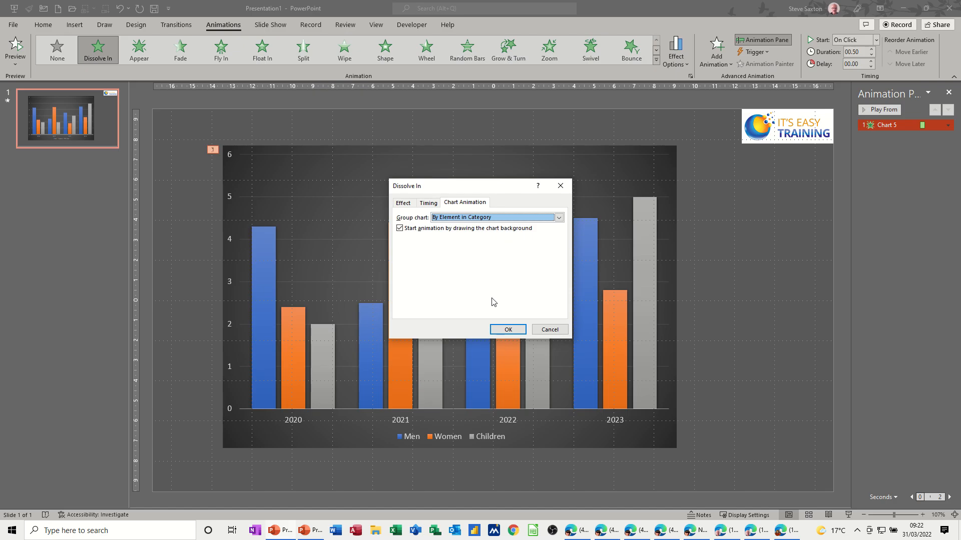
left_click(507, 329)
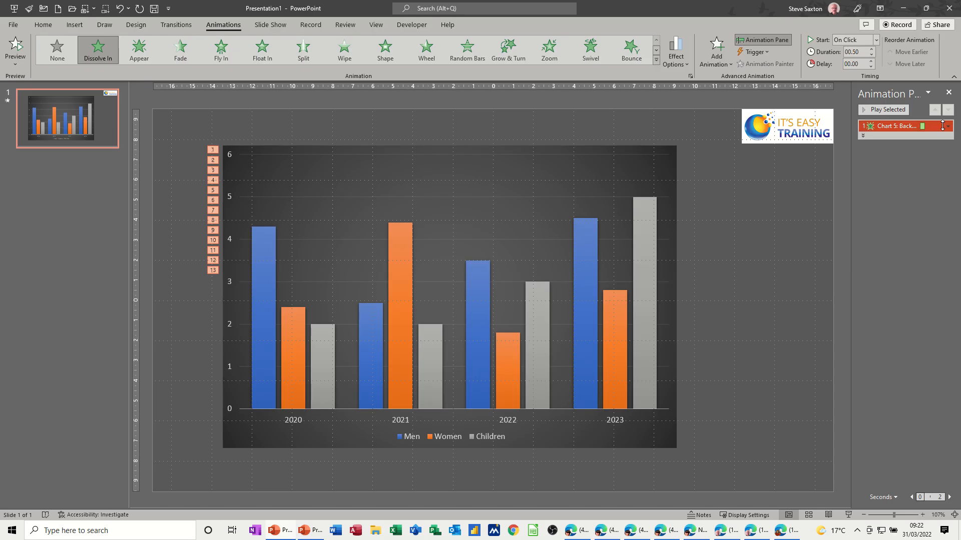
Review the grouping choices for the chart's Dissolve In animation and accept the effect settings.
left_click(947, 126)
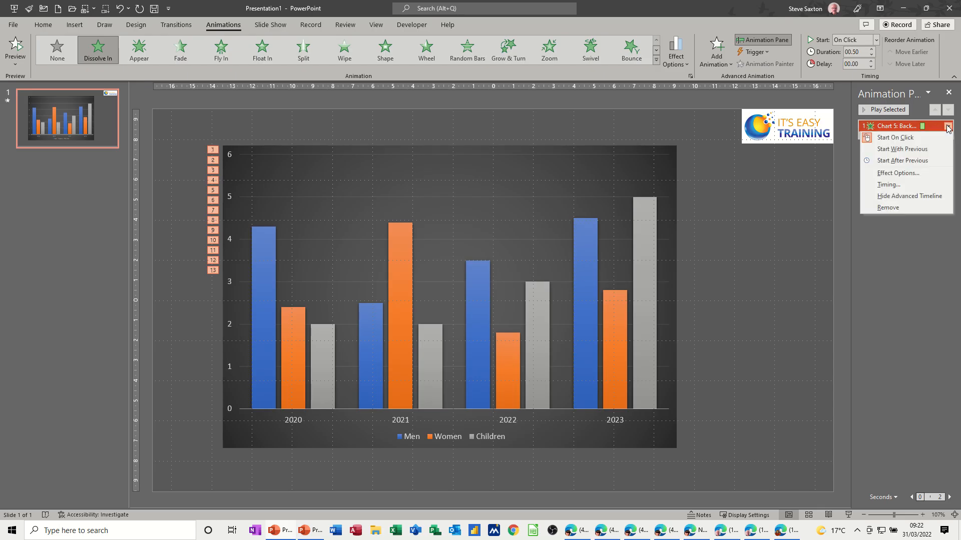
left_click(898, 174)
left_click(475, 204)
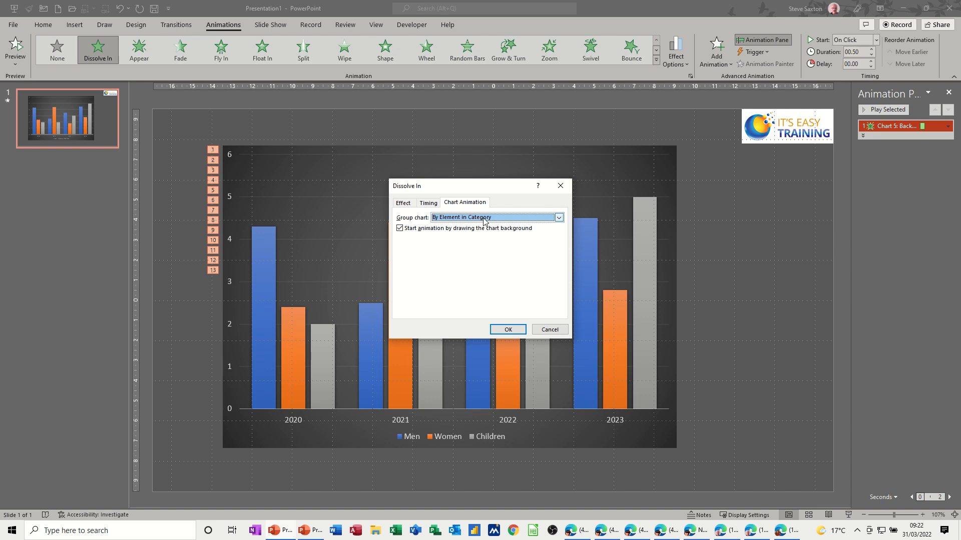
left_click(559, 218)
left_click(475, 250)
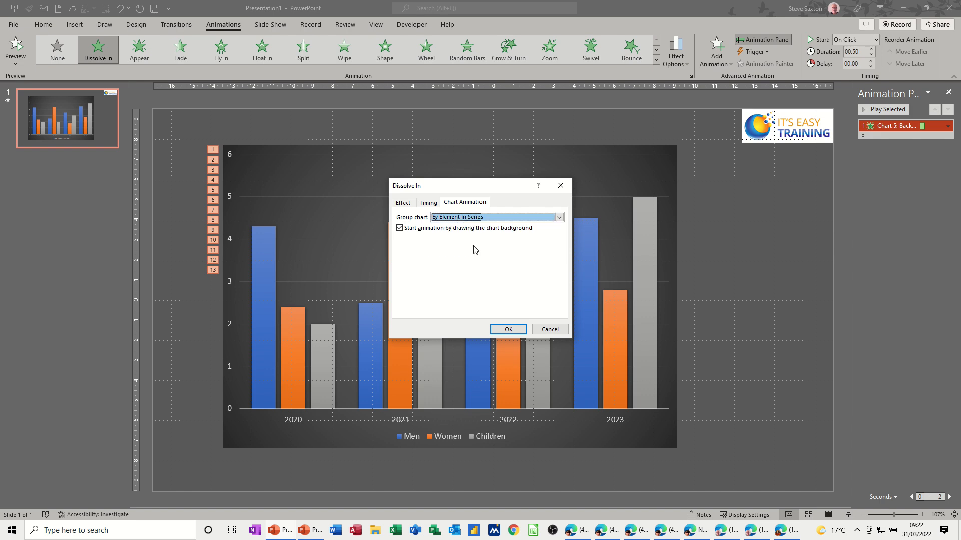
left_click(506, 330)
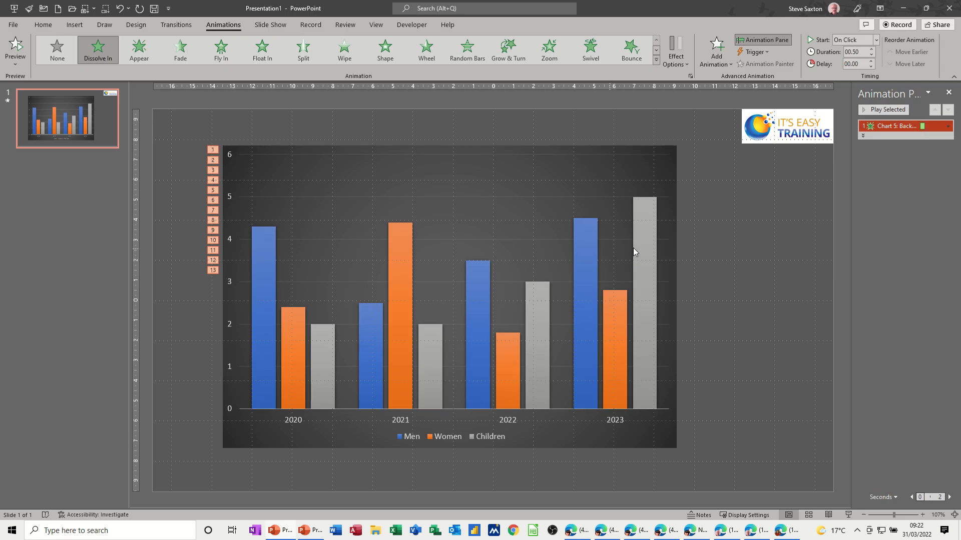
Add a second slide after the chart slide and insert an organization chart SmartArt graphic from the Hierarchy category.
left_click(101, 133)
key("Return")
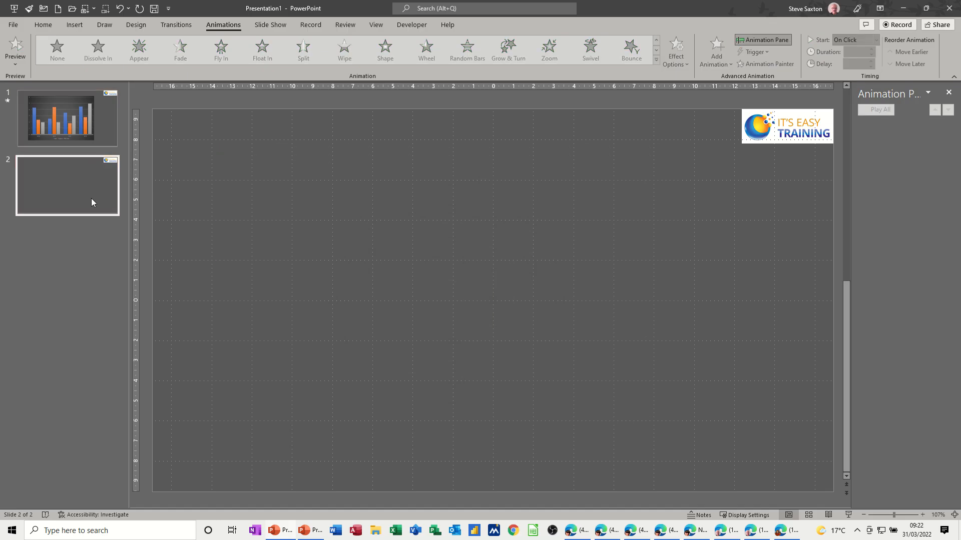
left_click(76, 28)
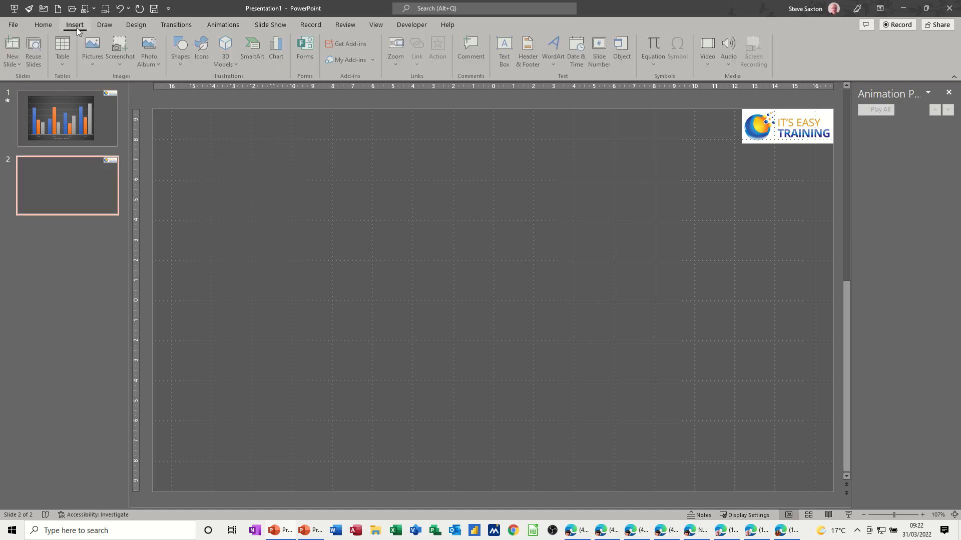
left_click(259, 52)
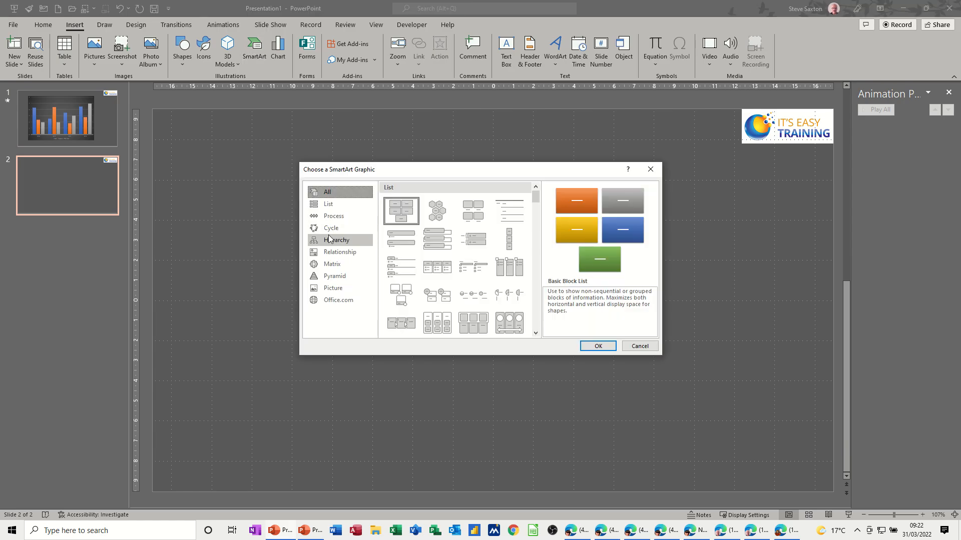
left_click(330, 240)
left_click(391, 210)
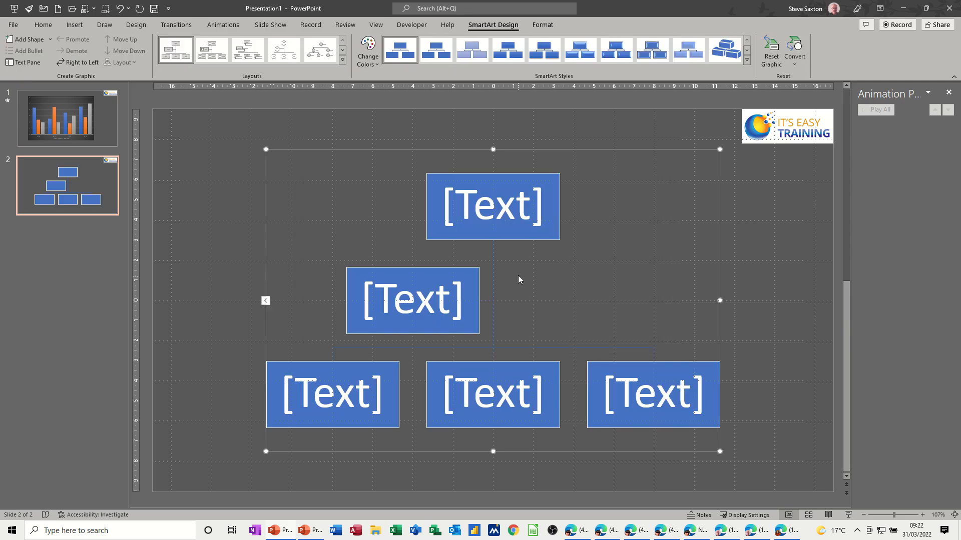
Delete the organization chart's assistant box and add two subordinate boxes under the first box of the row below the top.
left_click(479, 288)
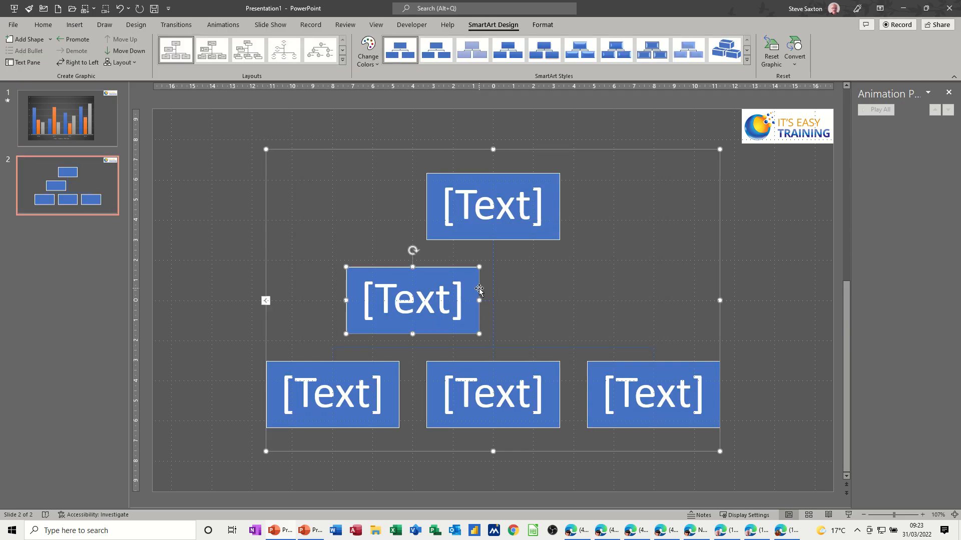
left_click_drag(478, 289, 387, 354)
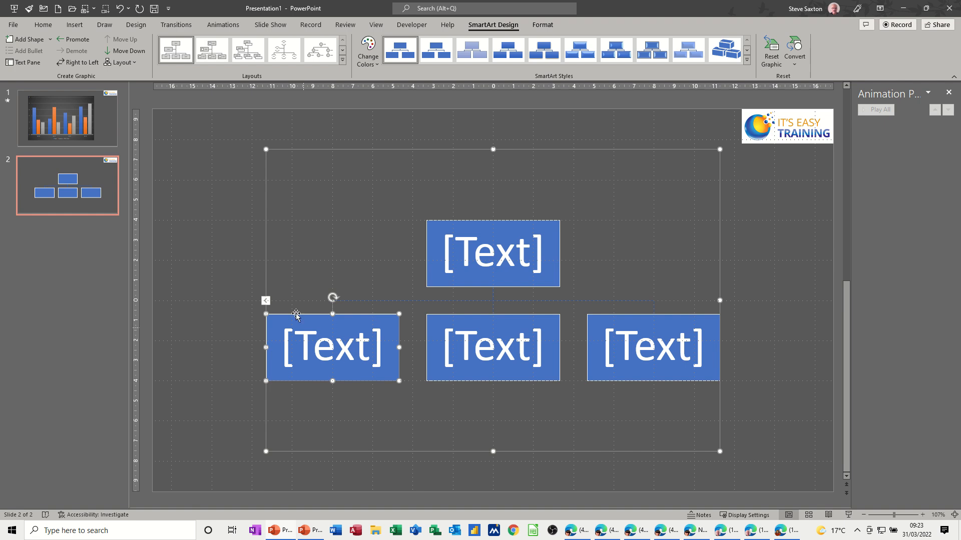
left_click(20, 40)
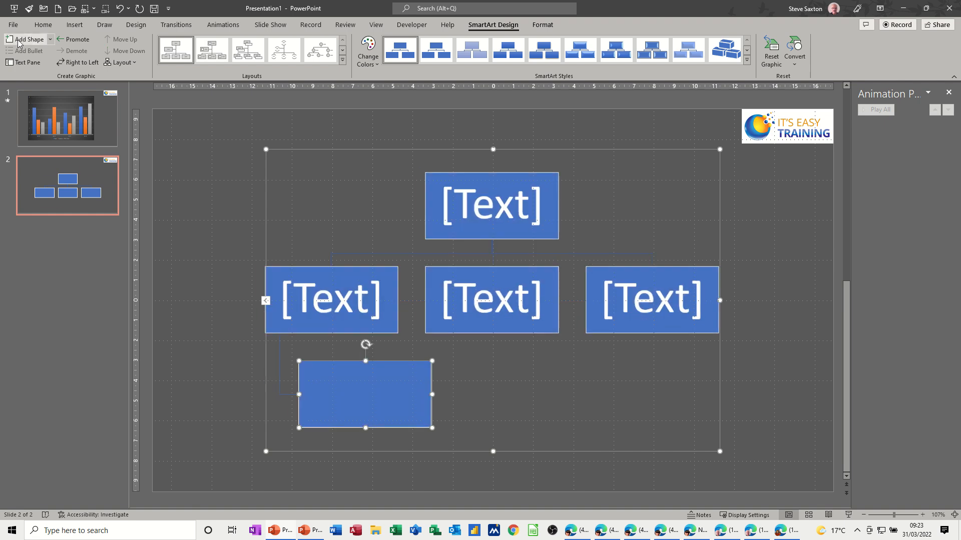
left_click(19, 42)
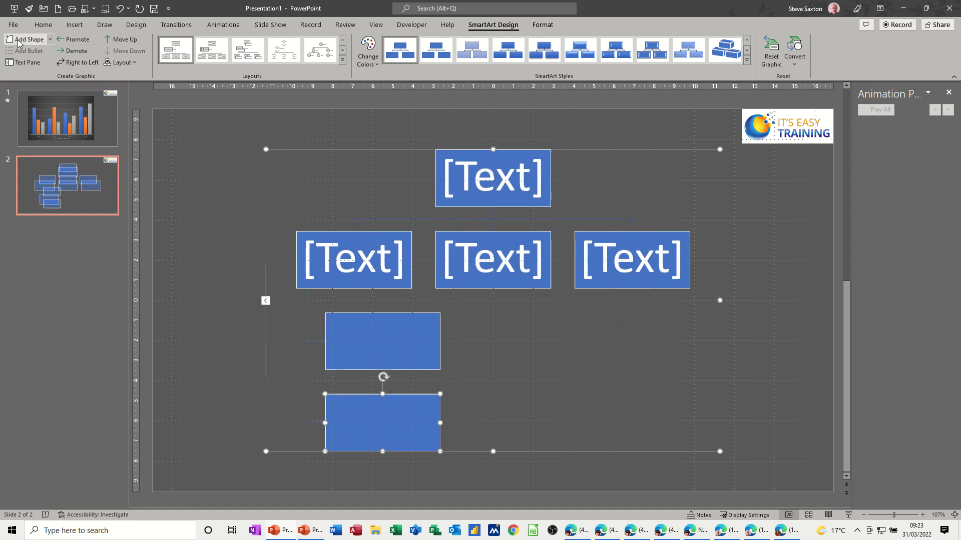
Change the branch layout of the first second-level box so its two subordinates sit side by side beneath it.
left_click(331, 284)
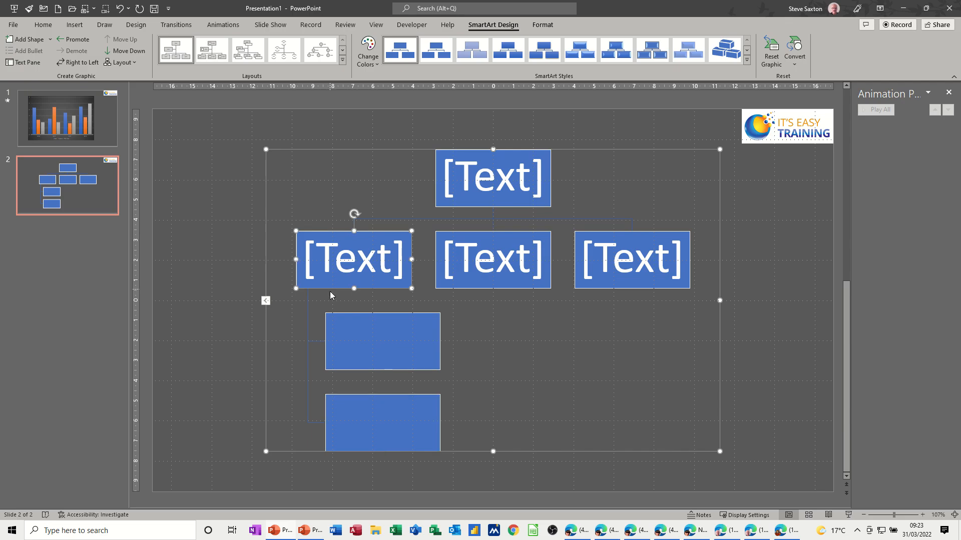
left_click(134, 63)
left_click(132, 80)
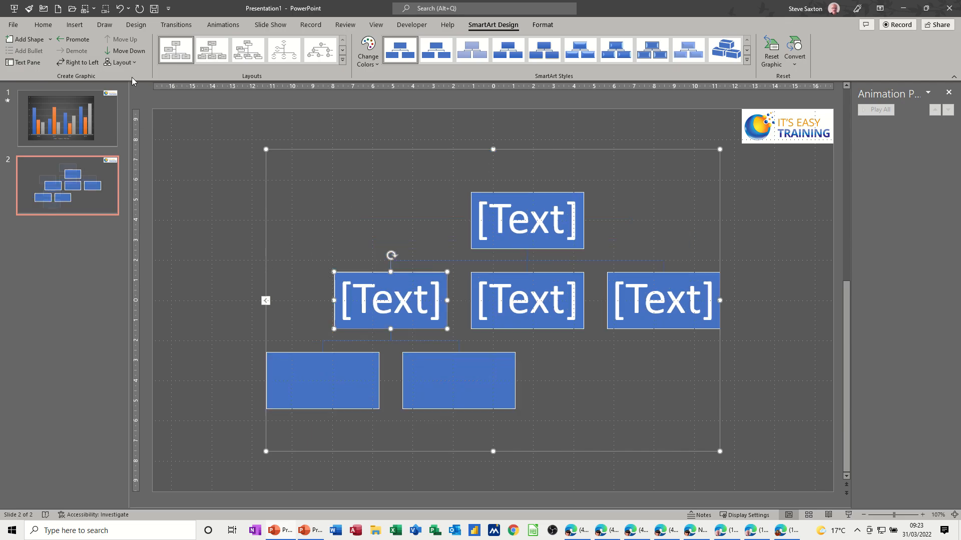
Label the organization chart's top box MD, with the director's name on a second line.
left_click(556, 222)
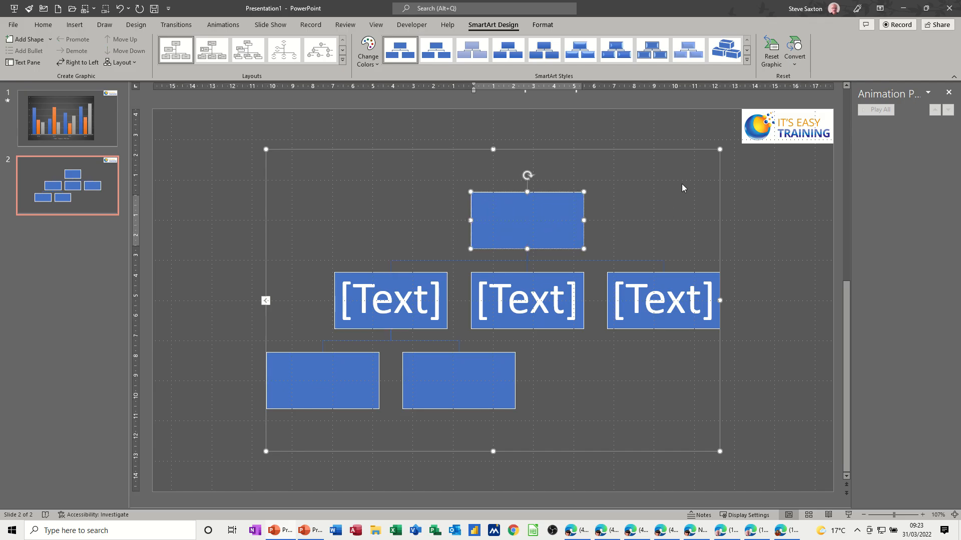
type("MD")
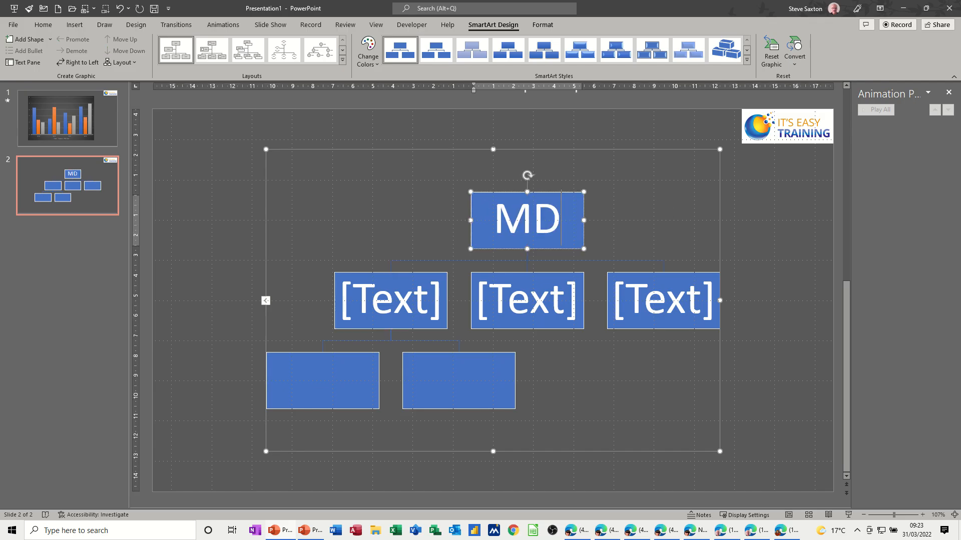
key("Return")
type("Mr ")
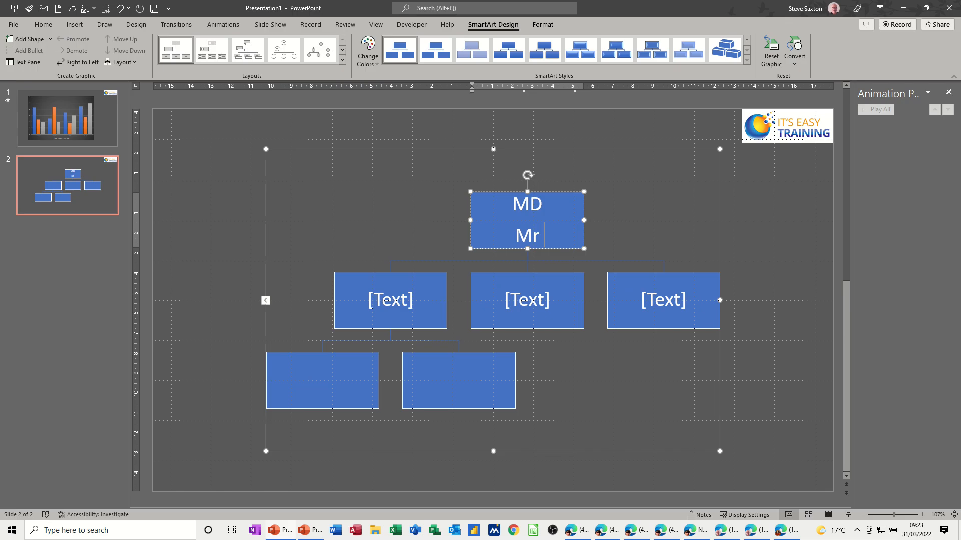
type("Smith")
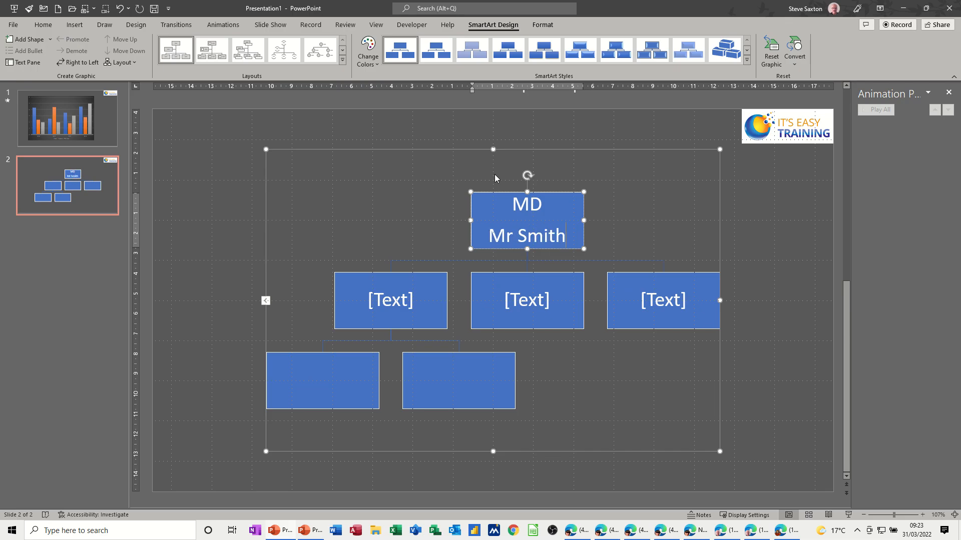
Label the second-level boxes Sales, Training and Finance, each with its manager's name below, and both third-level boxes Asst.
left_click(438, 289)
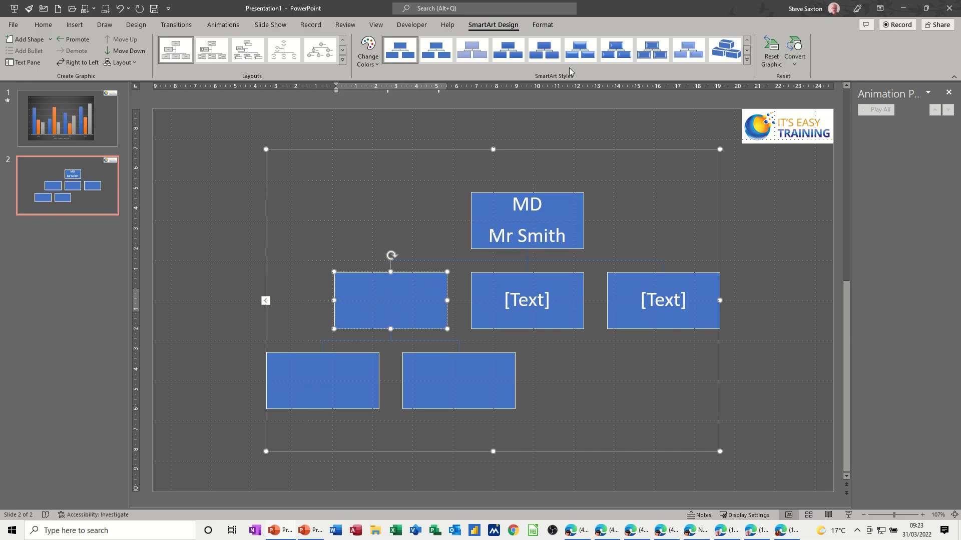
type("Sales")
key("Return")
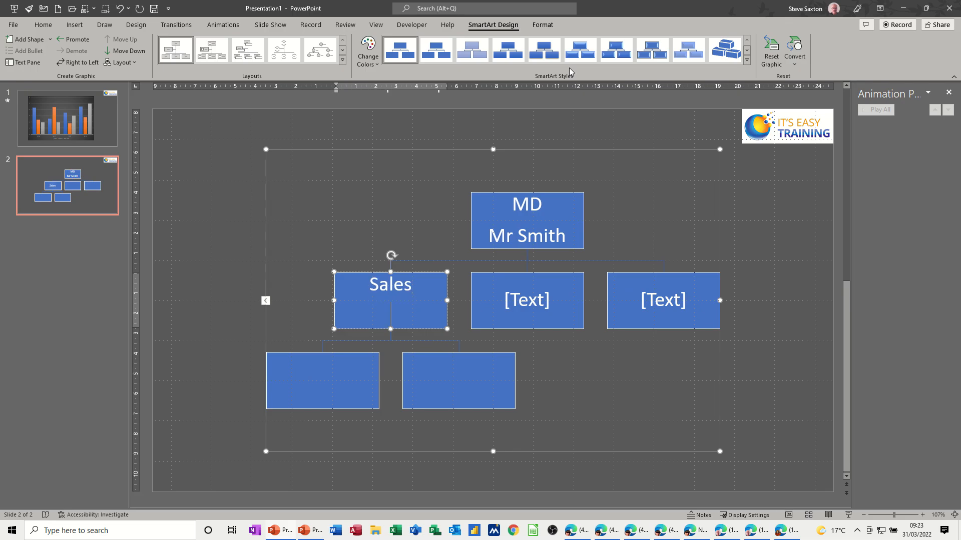
type("mr Brown")
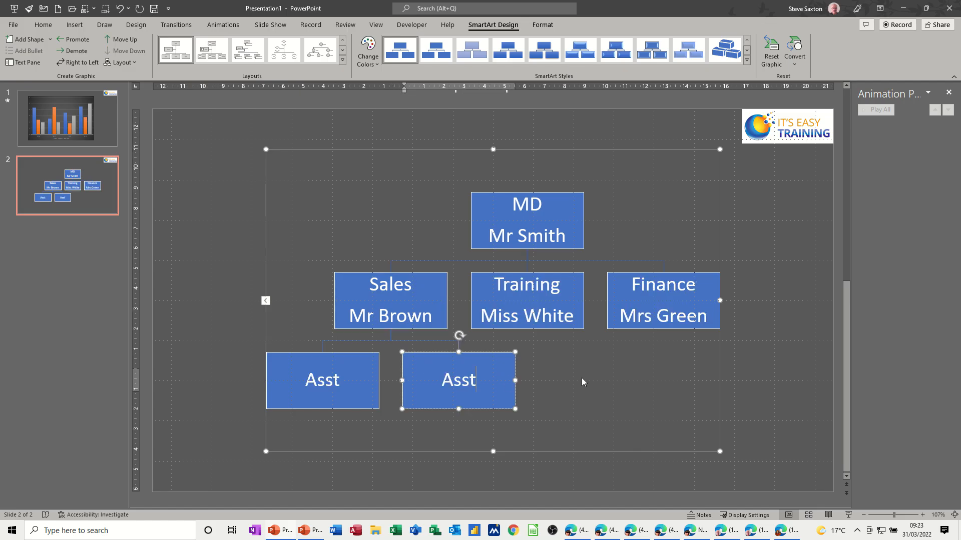
left_click(582, 382)
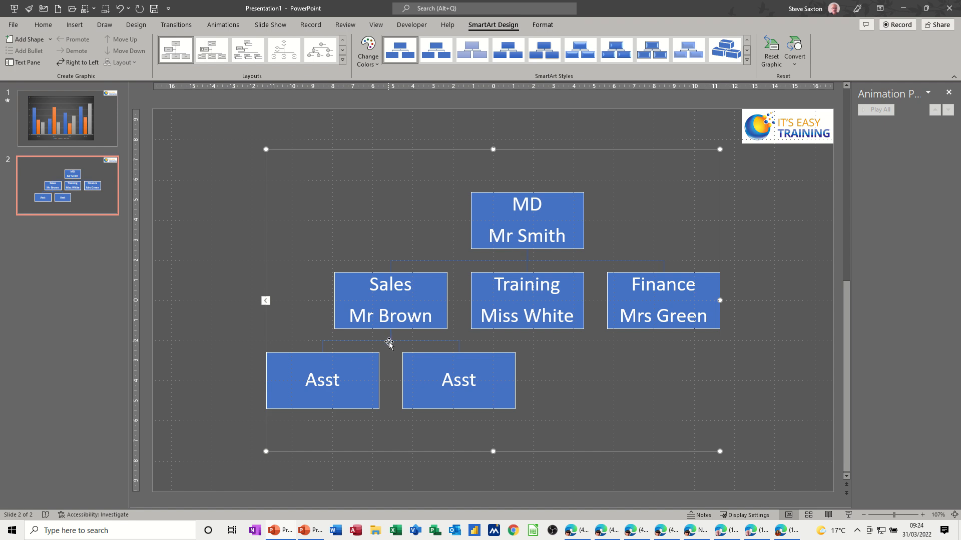
Apply the white Office theme with the orange-brown band along the slide bottom, and dismiss the design suggestions.
left_click(549, 31)
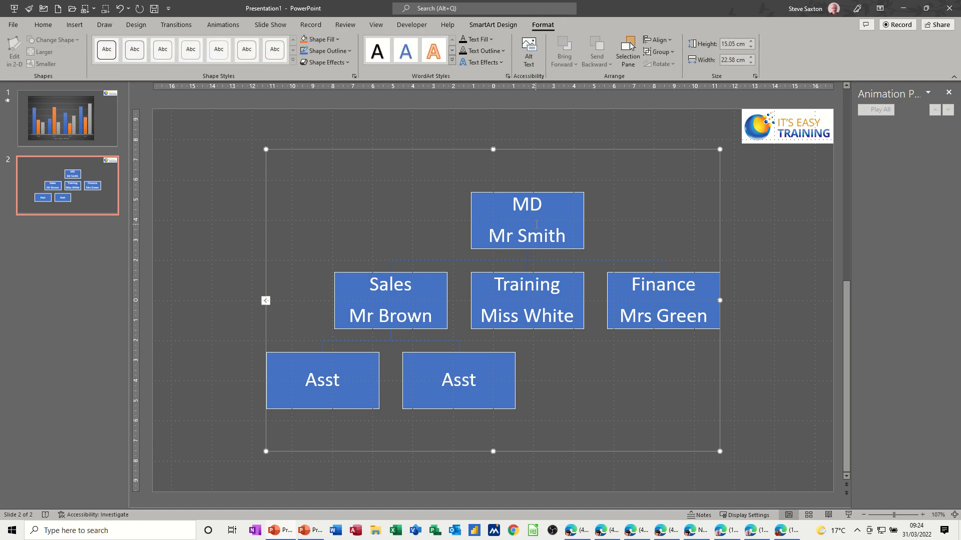
left_click(245, 198)
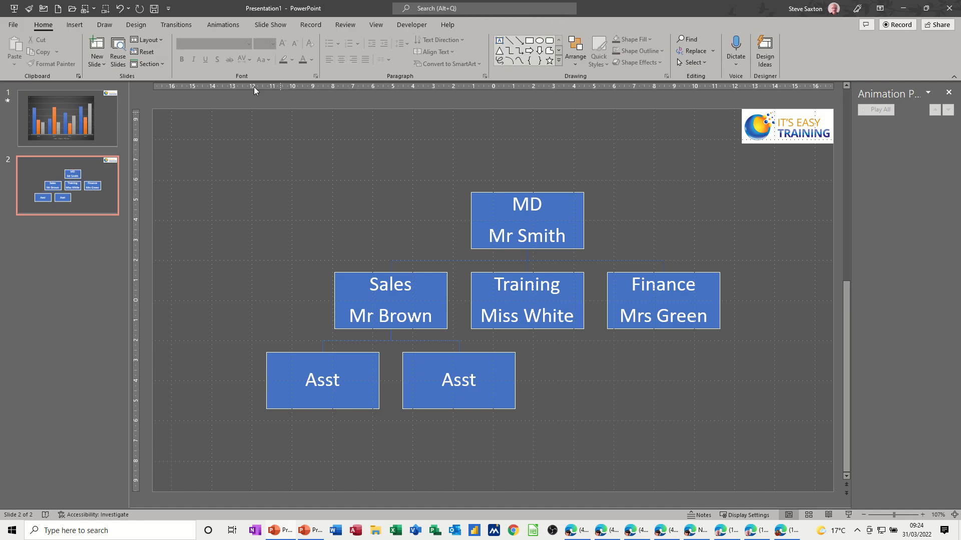
left_click(136, 26)
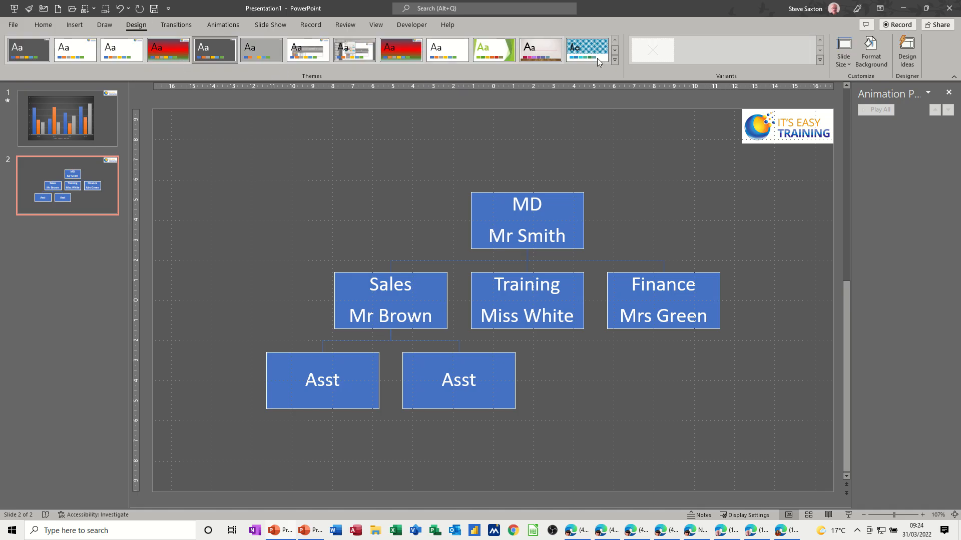
left_click(614, 60)
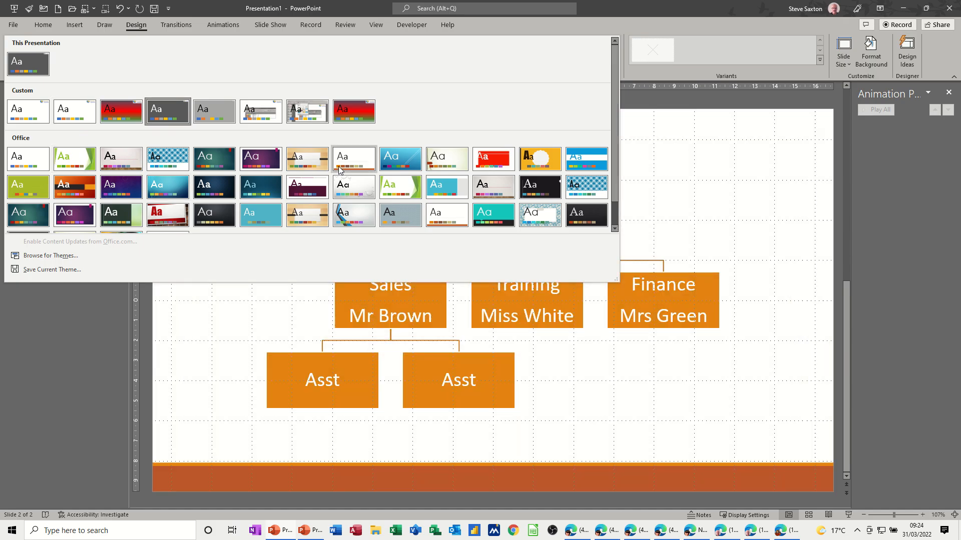
left_click(340, 168)
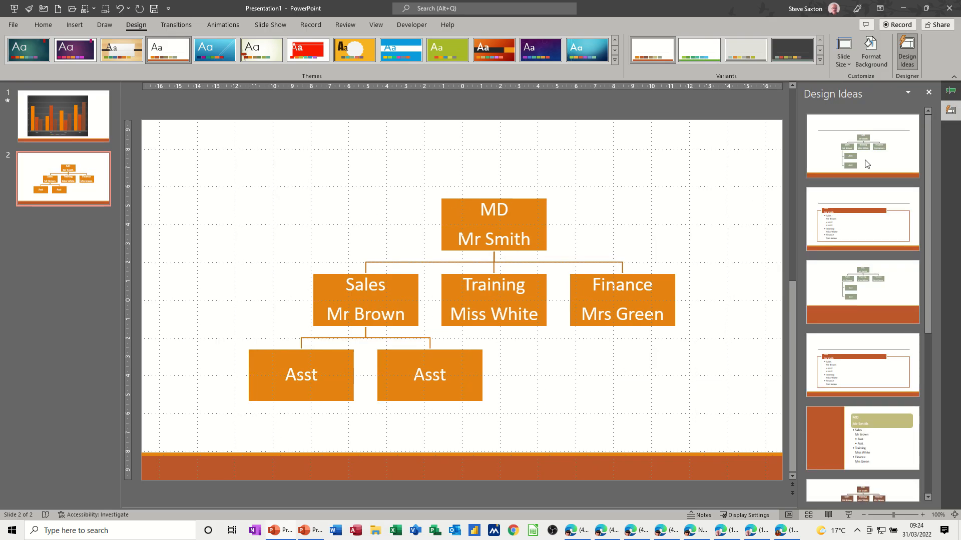
left_click(927, 93)
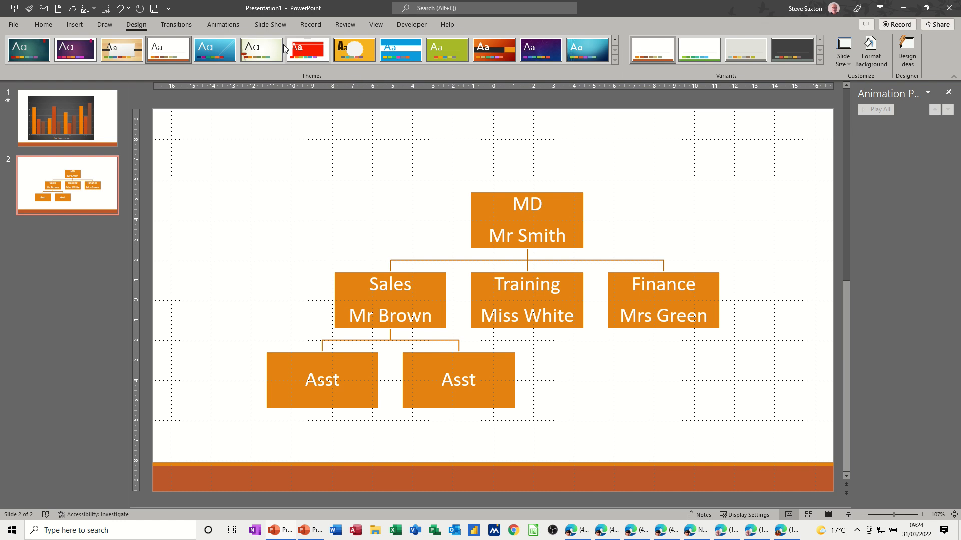
Add a Dissolve In entrance effect to the whole organization chart.
left_click(225, 25)
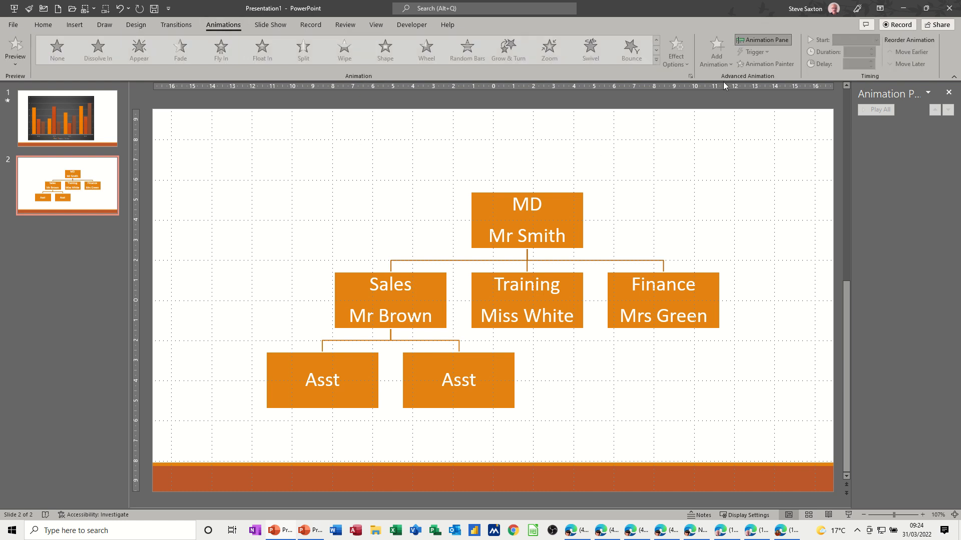
left_click(579, 200)
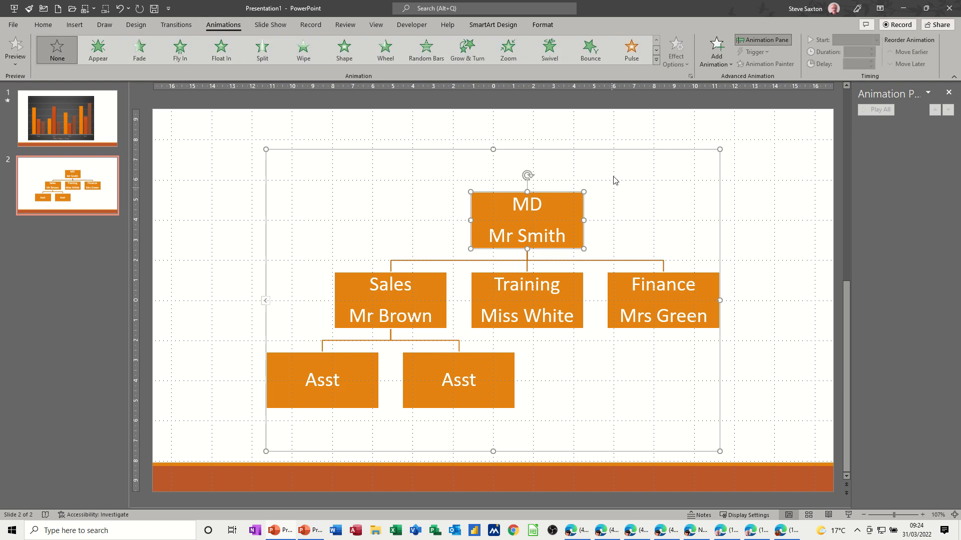
left_click(592, 149)
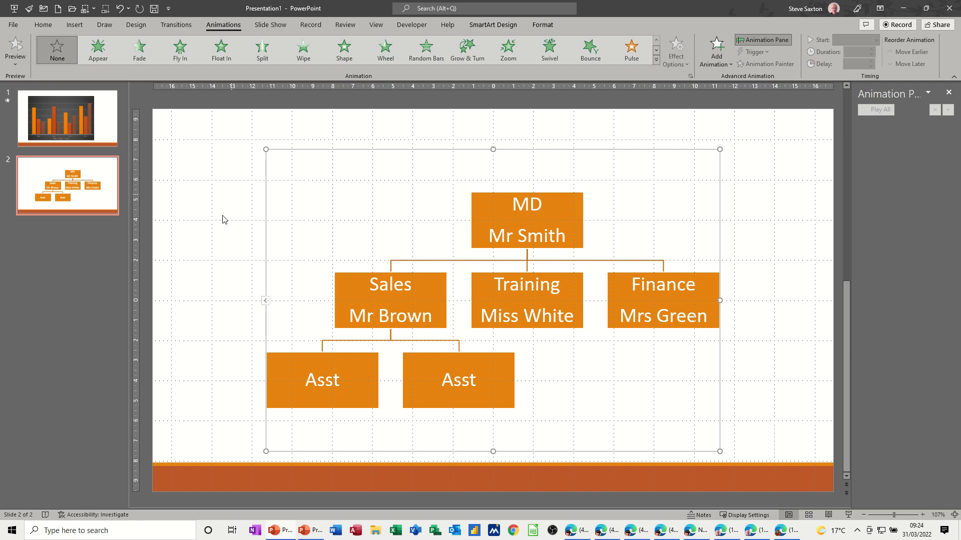
left_click(720, 61)
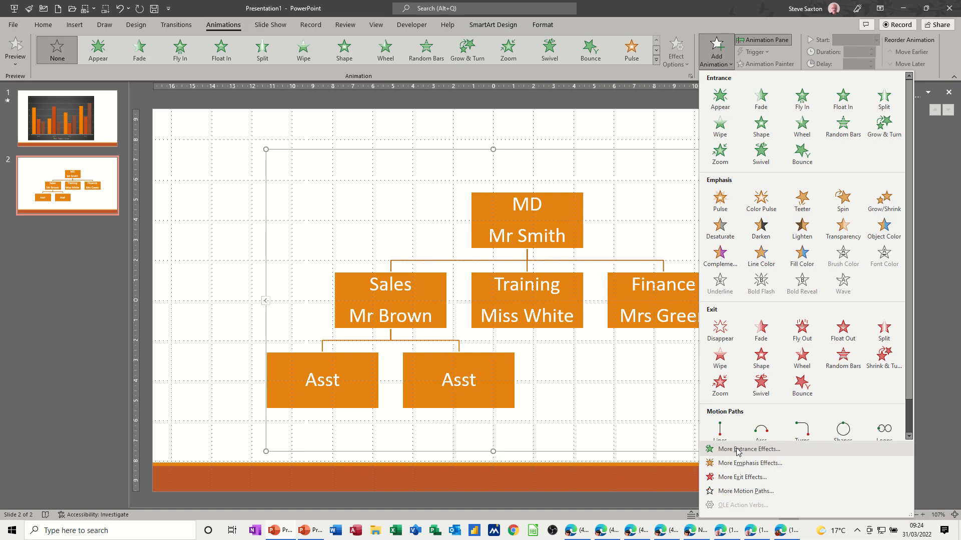
left_click(737, 450)
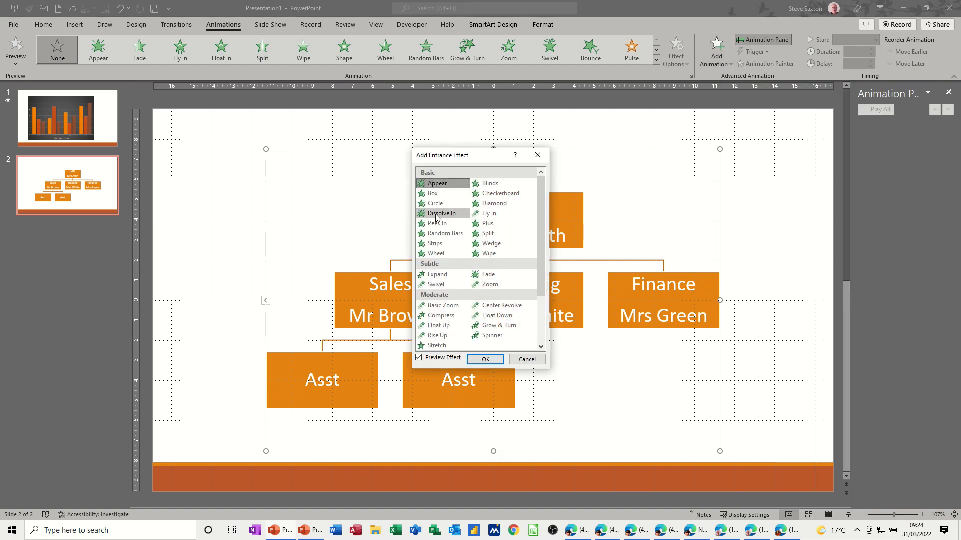
left_click(436, 214)
left_click(485, 359)
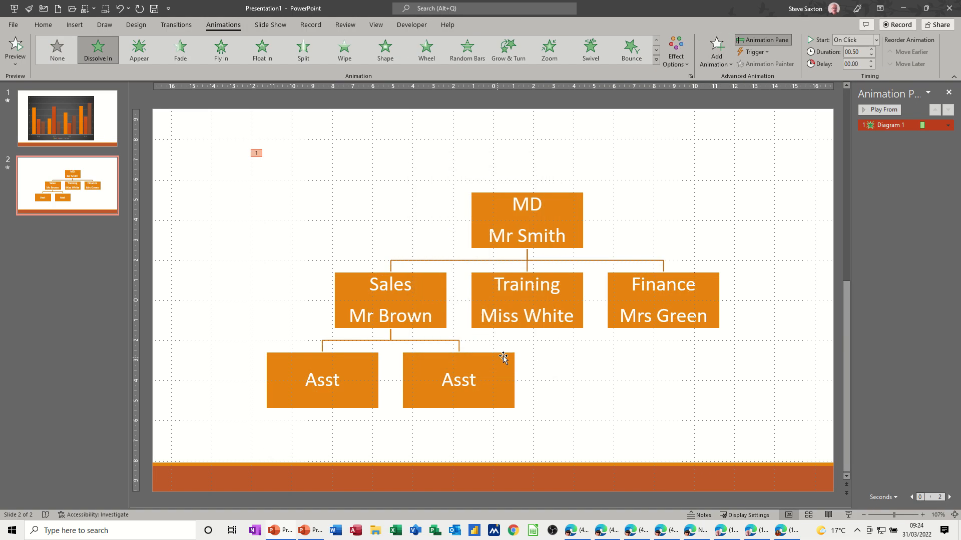
Set the organization chart's Dissolve In effect to animate By level one by one.
left_click(948, 125)
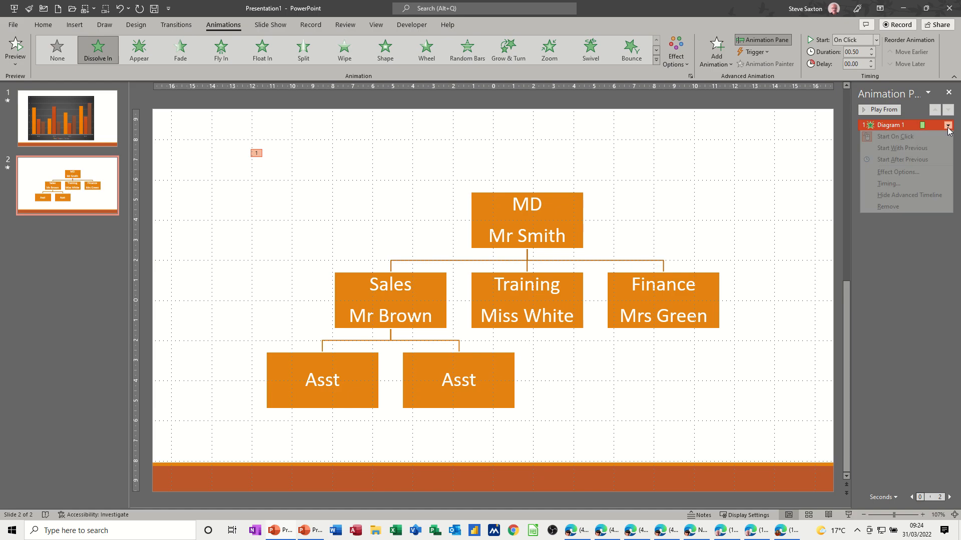
left_click(894, 172)
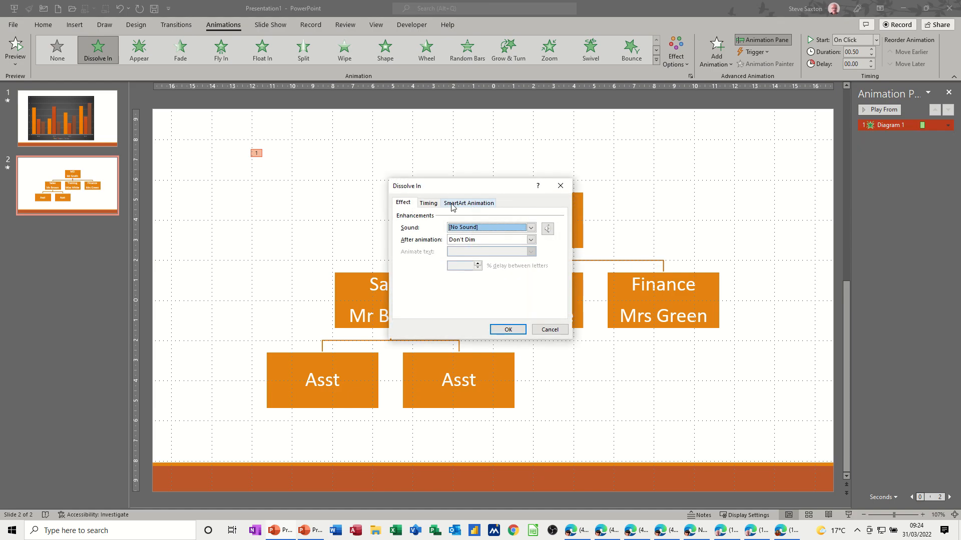
left_click(463, 203)
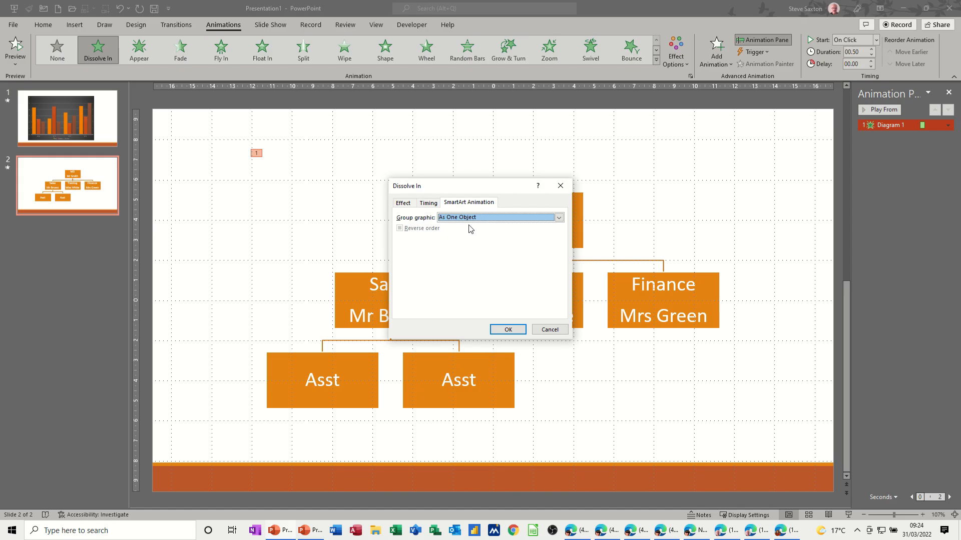
left_click(471, 219)
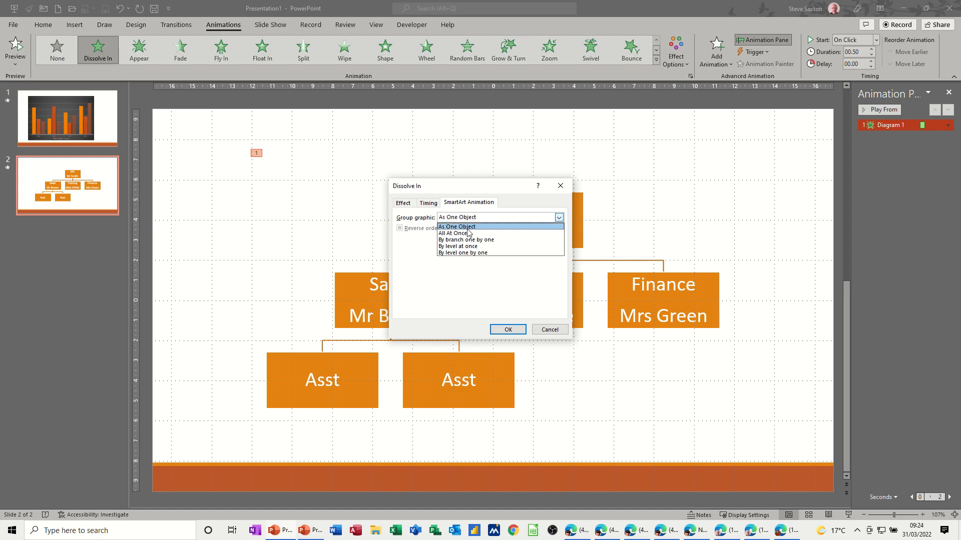
left_click(456, 254)
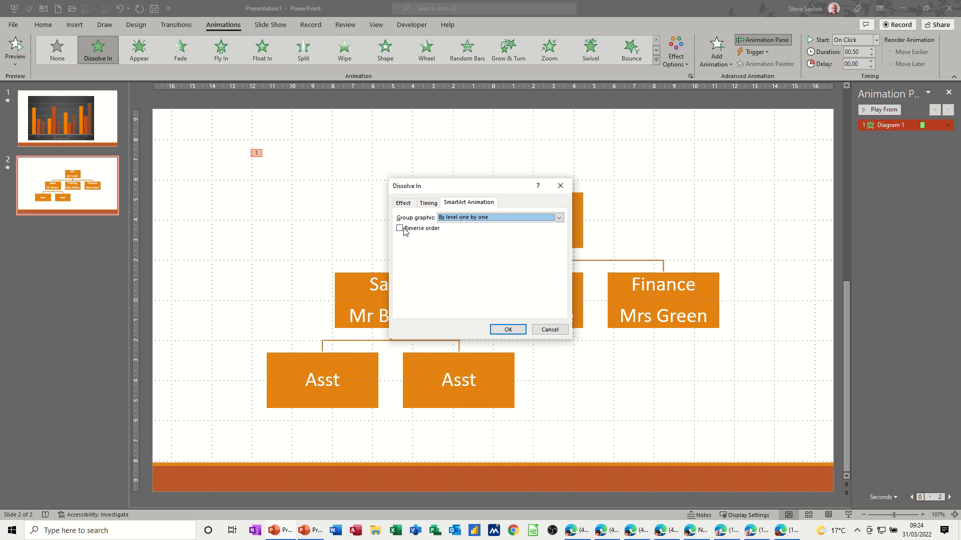
left_click(504, 330)
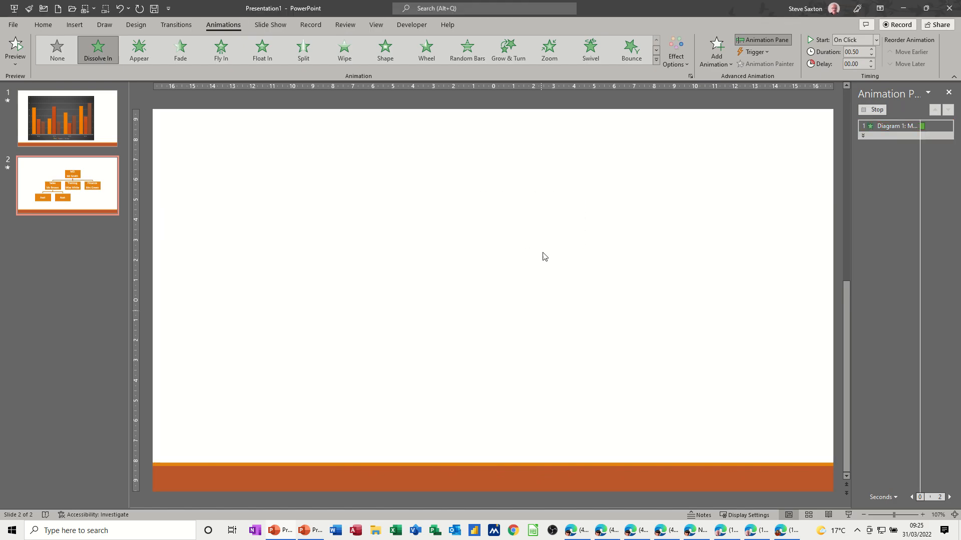